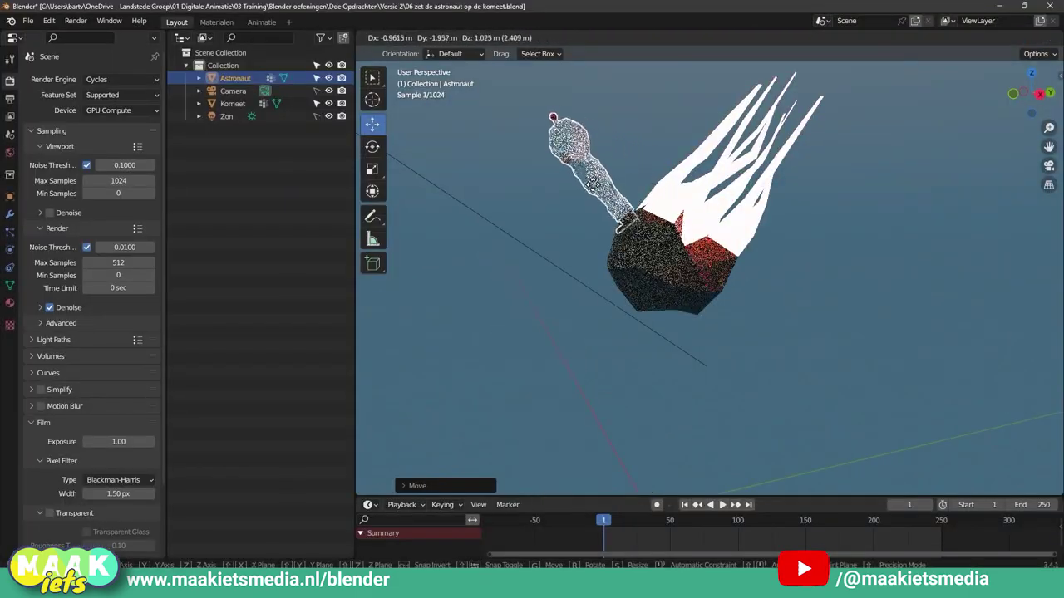
Step: Move the astronaut to stand on the comet, then orbit the view to check
drag(591, 189, 643, 248)
middle_drag(643, 249, 754, 279)
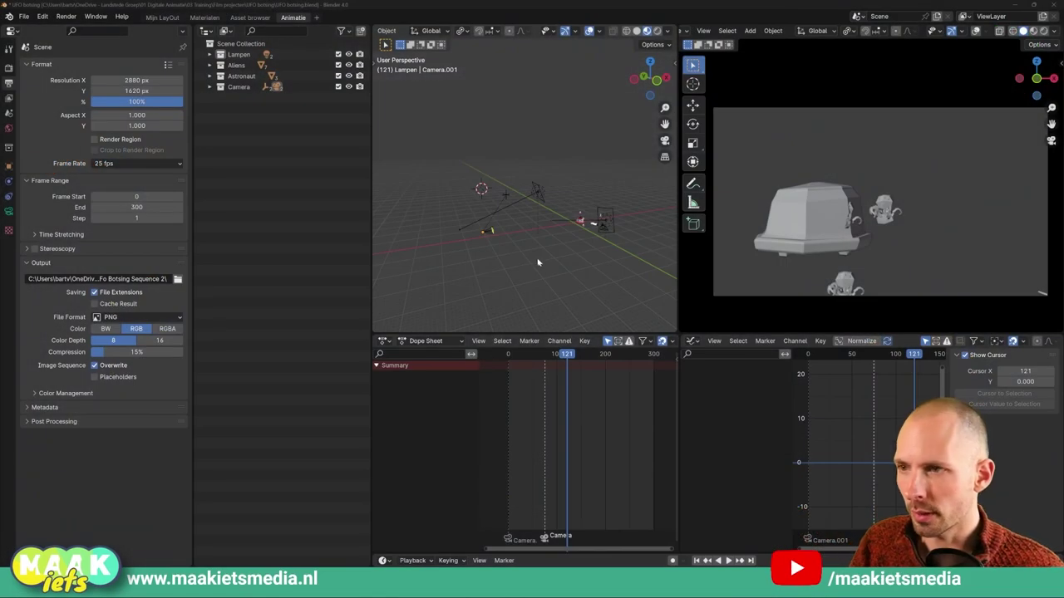
key(ctrl+shift+space)
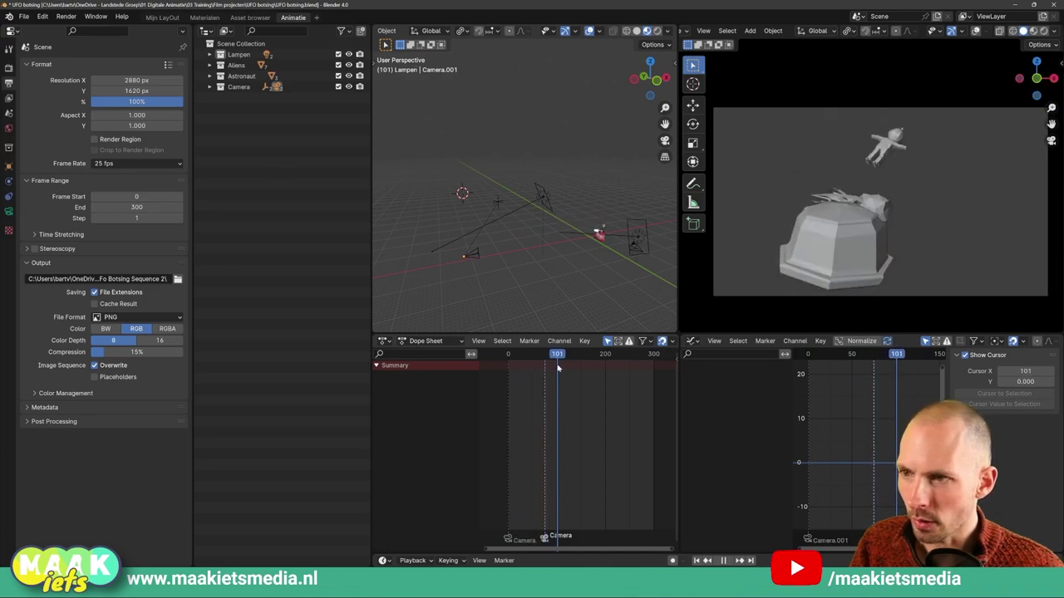
key(space)
scroll(634, 266, up, 3)
mouse_move(633, 266)
middle_down()
mouse_move(520, 230)
mouse_move(561, 228)
middle_up()
drag(561, 229, 644, 322)
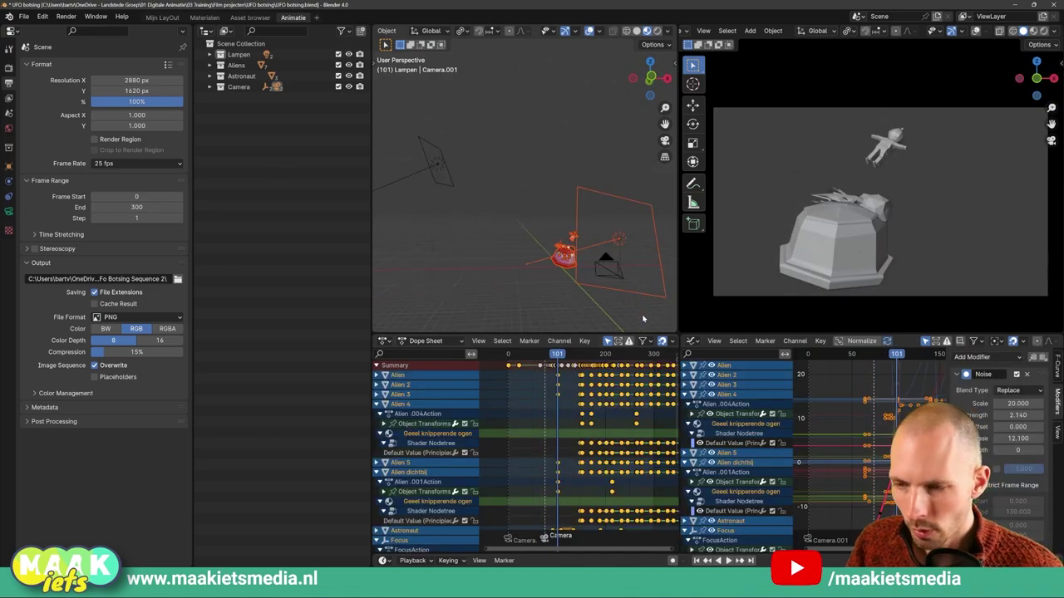
mouse_move(645, 323)
middle_down()
mouse_move(514, 233)
mouse_move(511, 262)
middle_up()
click(514, 233)
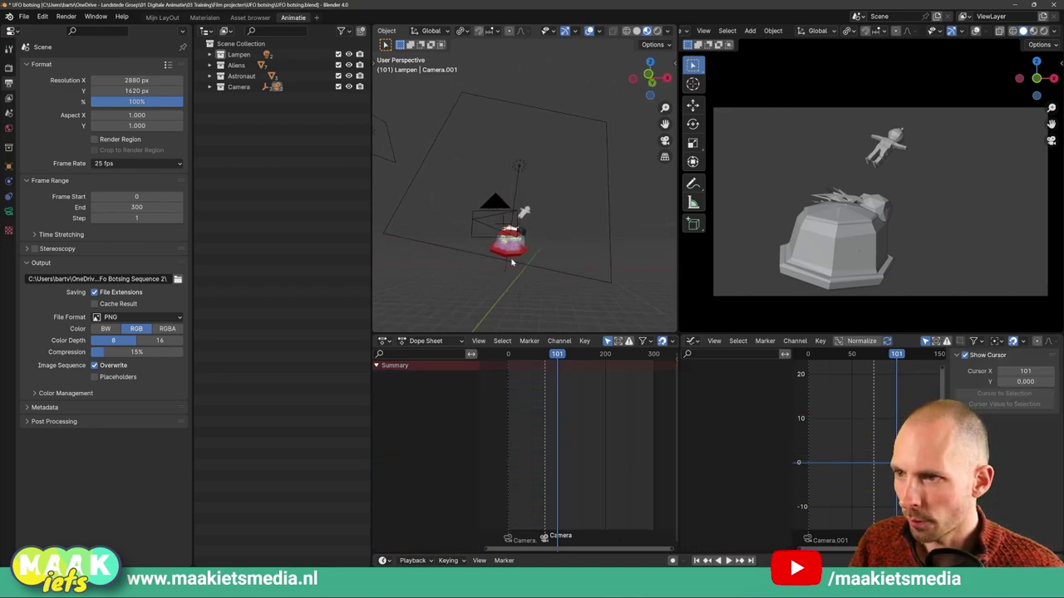
key(shift+Left)
key(space)
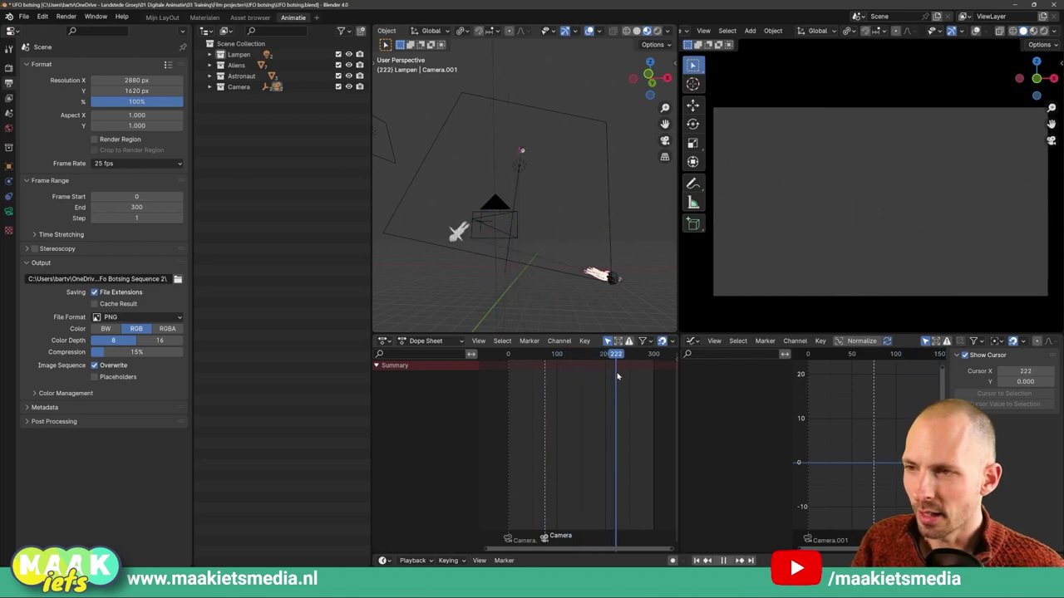
mouse_move(557, 378)
mouse_down()
mouse_move(546, 380)
mouse_move(566, 379)
mouse_up()
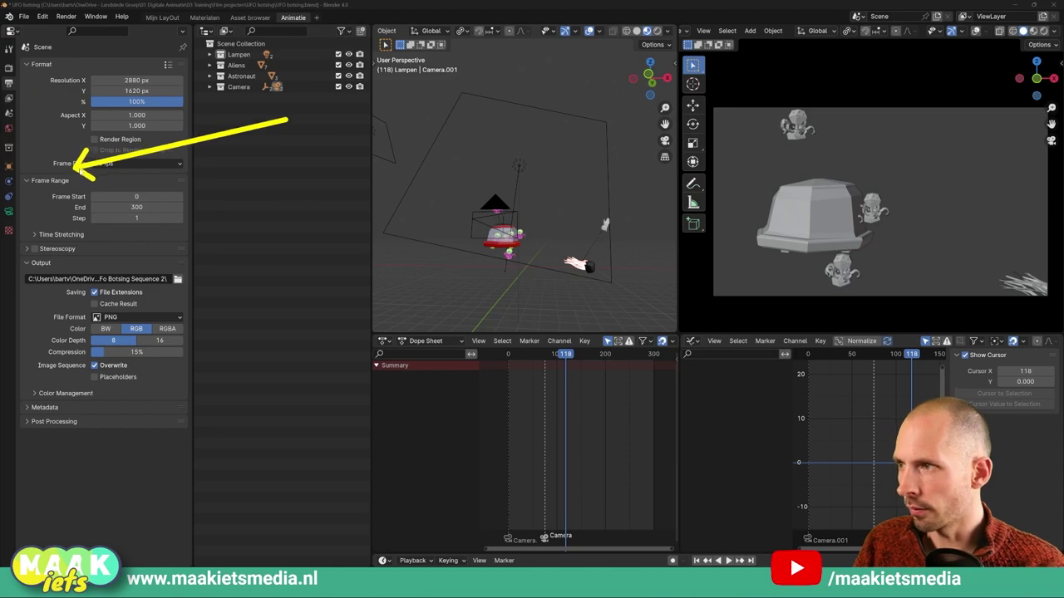
Step: Open the Frame Rate preset dropdown in the Output Properties Format panel
click(179, 166)
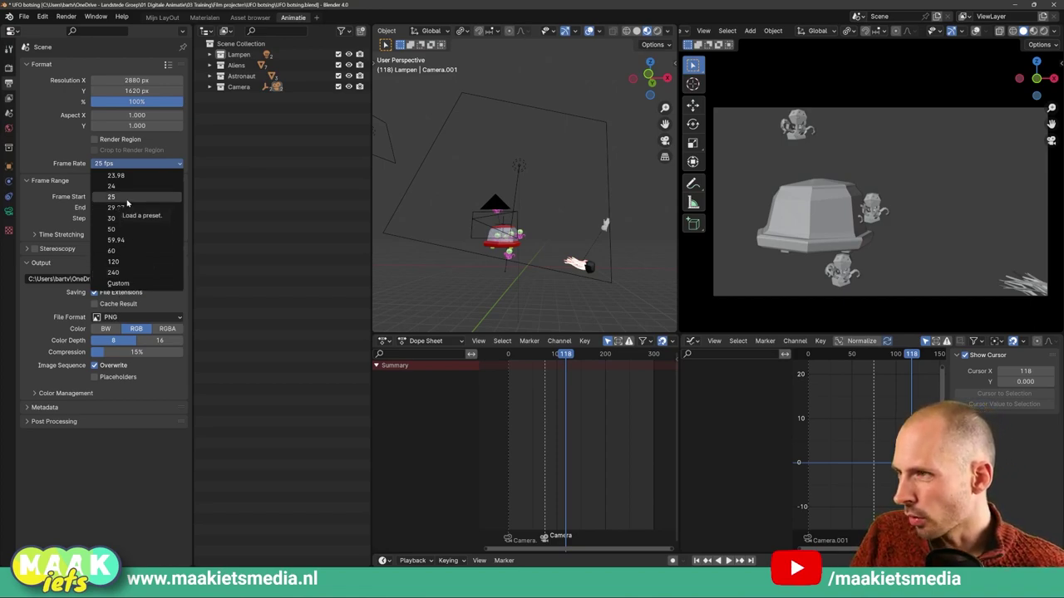
Step: Keep 25 fps, play the animation from near the start, and select all objects
click(128, 201)
drag(543, 353, 513, 351)
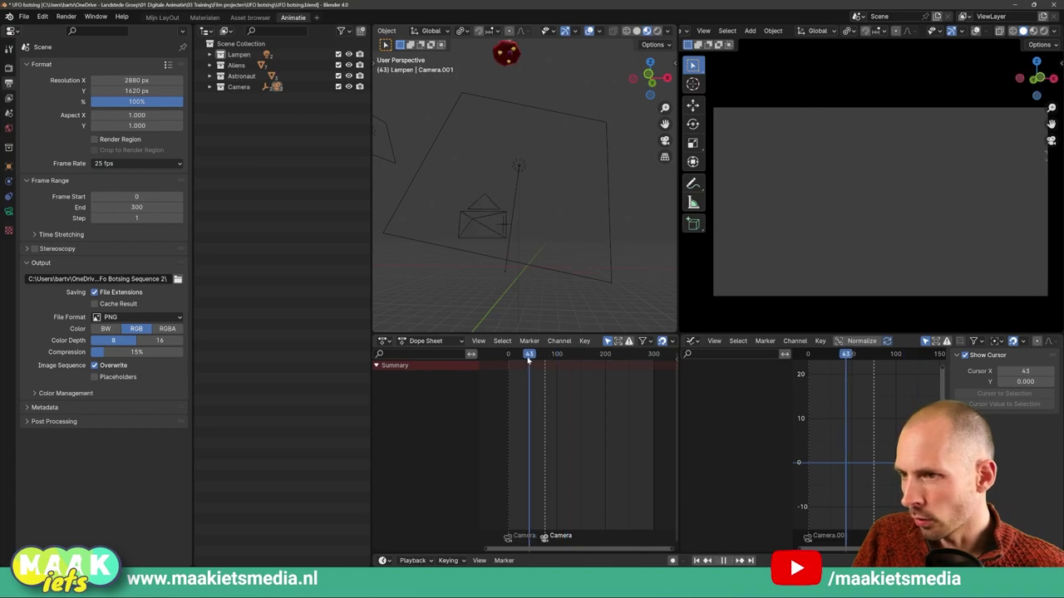
key(space)
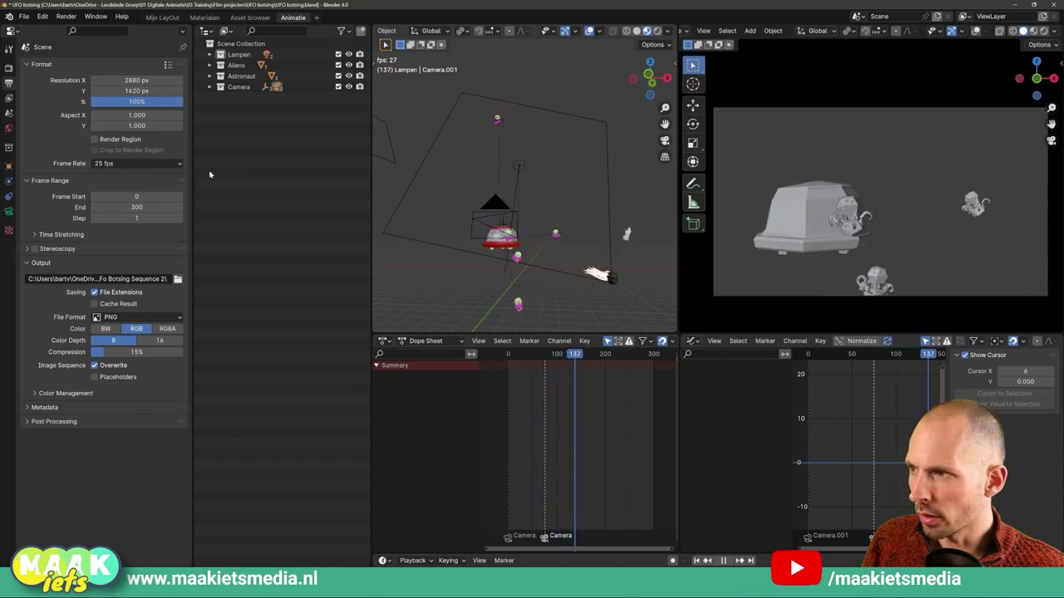
key(space)
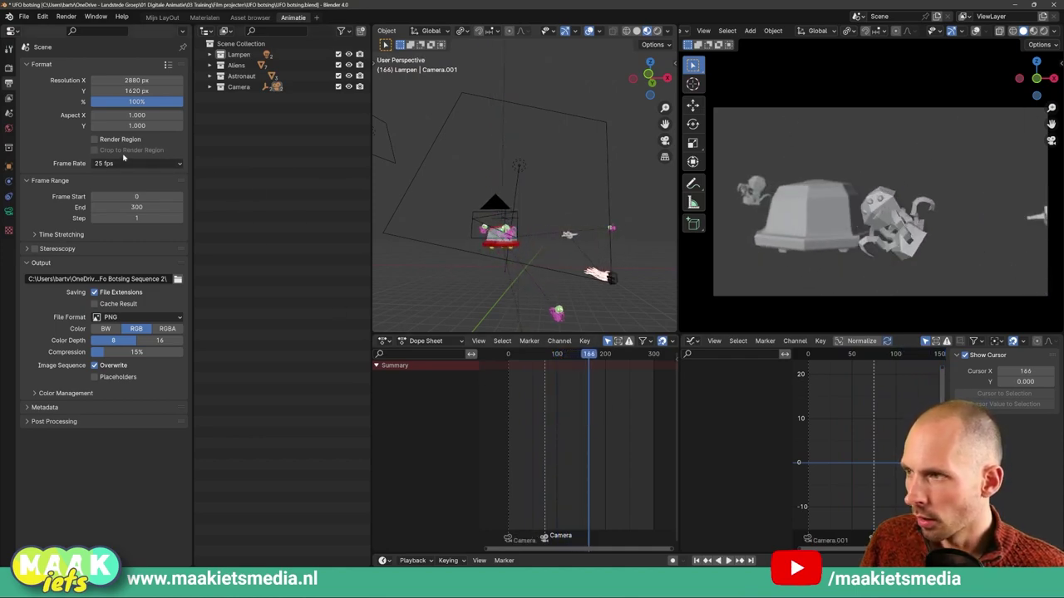
click(124, 163)
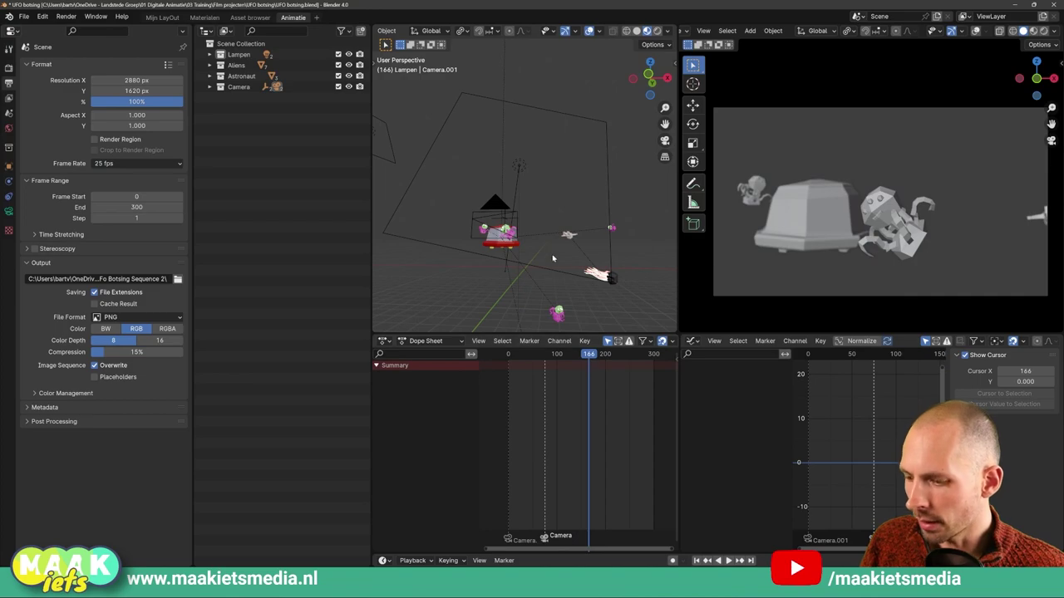
key(a)
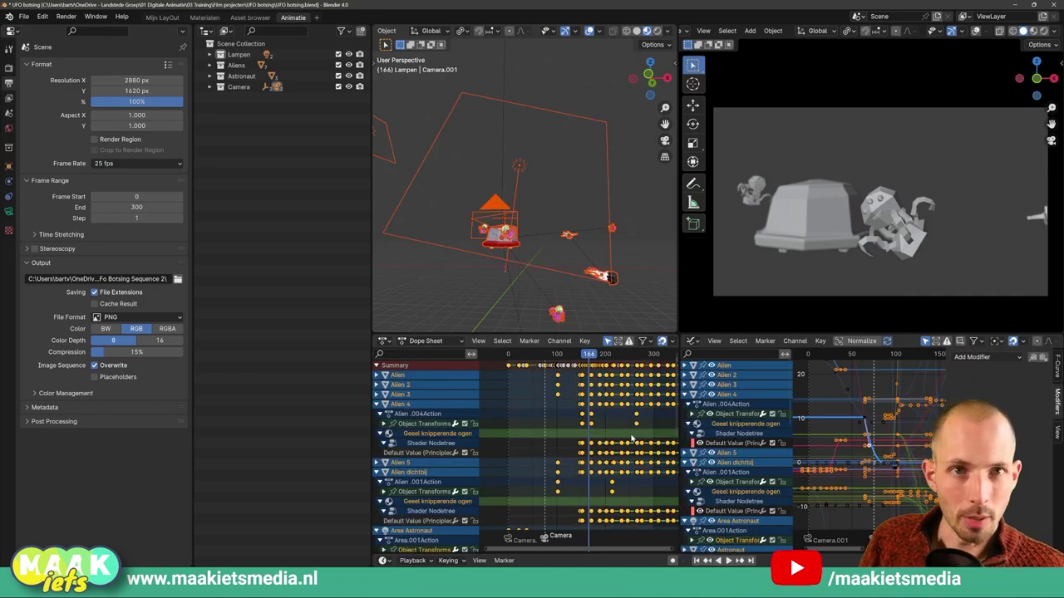
Step: Switch the frame rate to 50 fps and play from the first frame
click(128, 165)
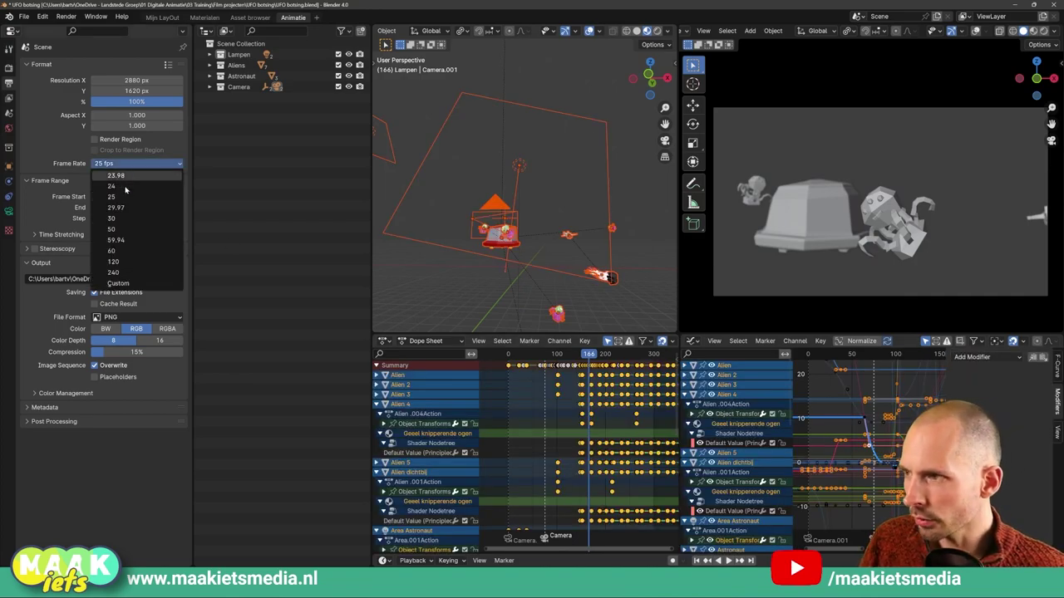
click(122, 229)
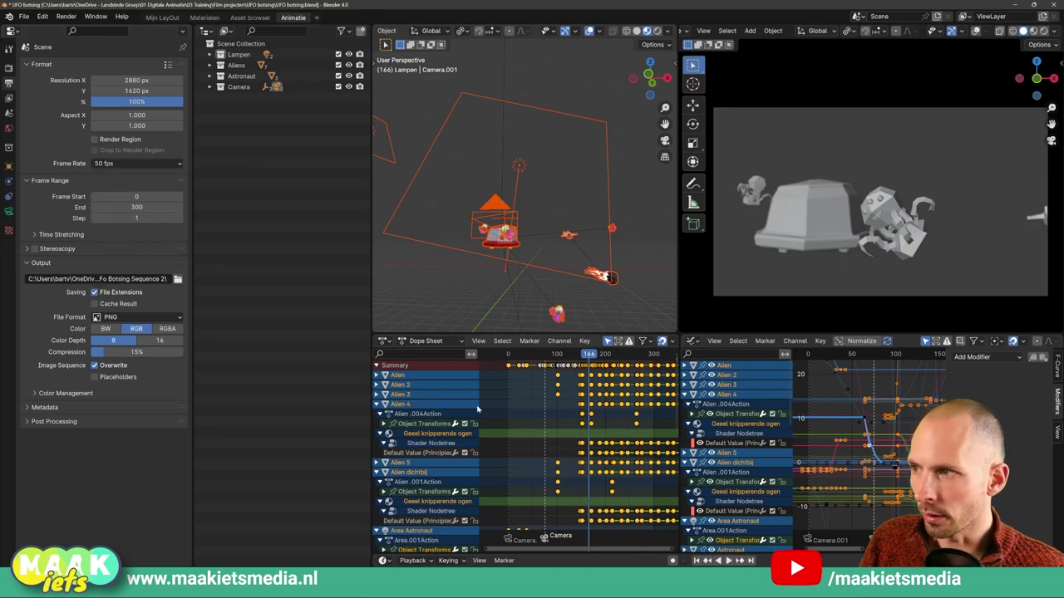
key(shift+Left)
key(space)
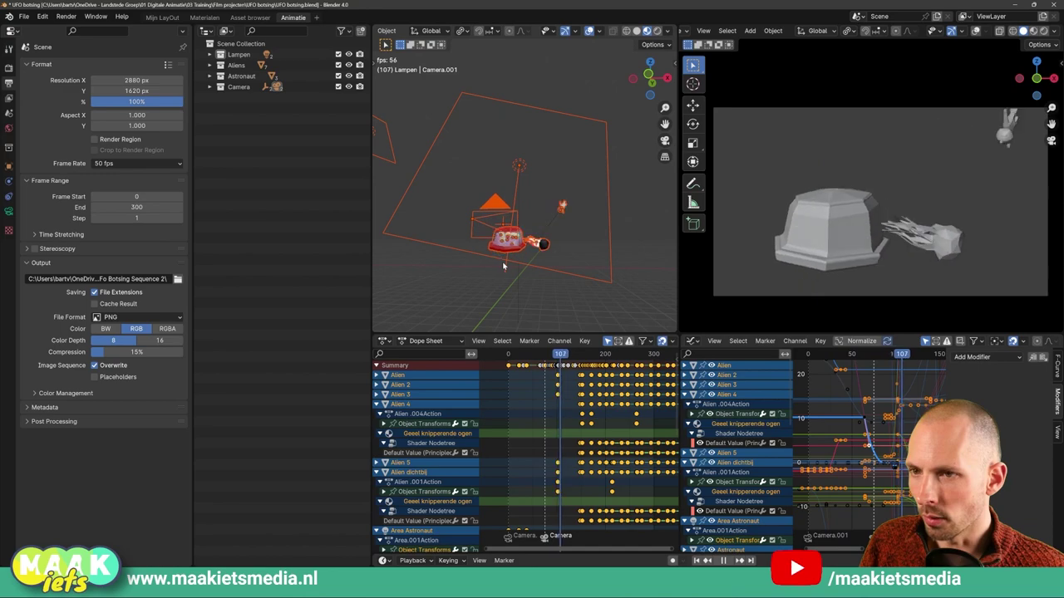
key(space)
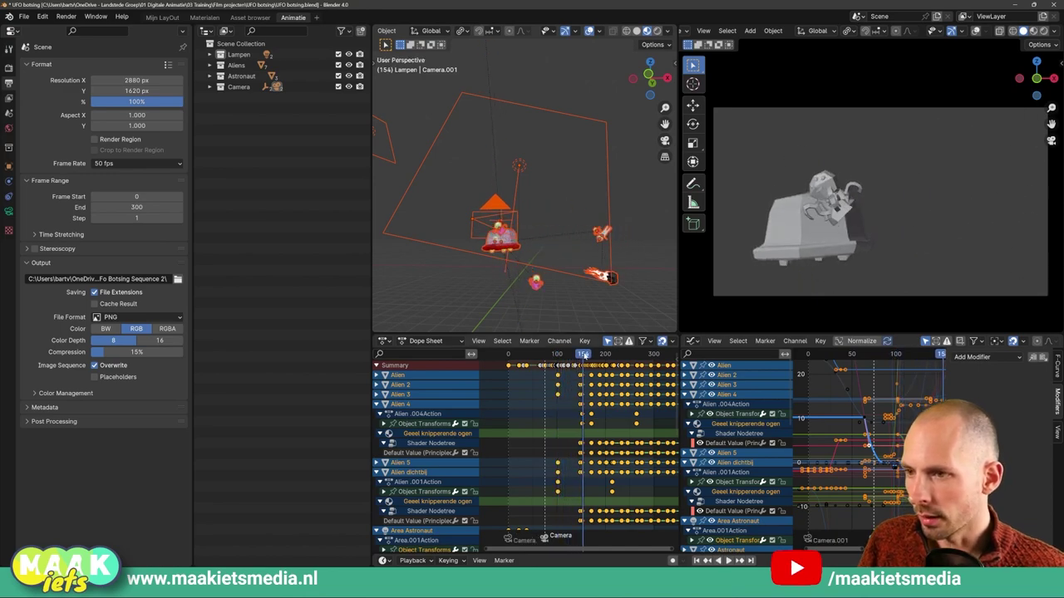
Step: Replay the 50 fps animation from frame 0 and reopen the frame-rate presets
drag(584, 355, 509, 356)
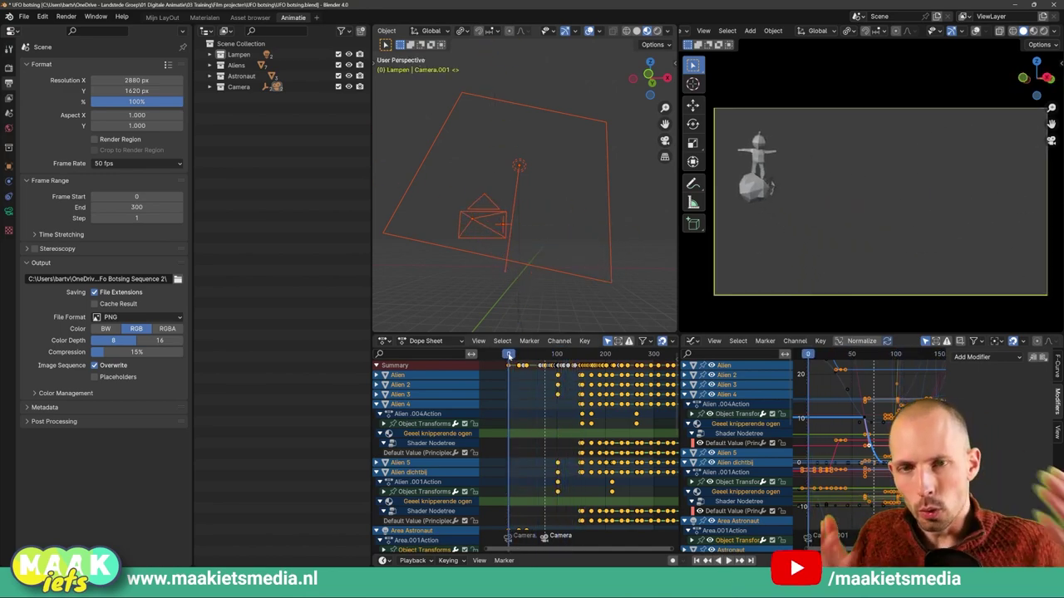
key(space)
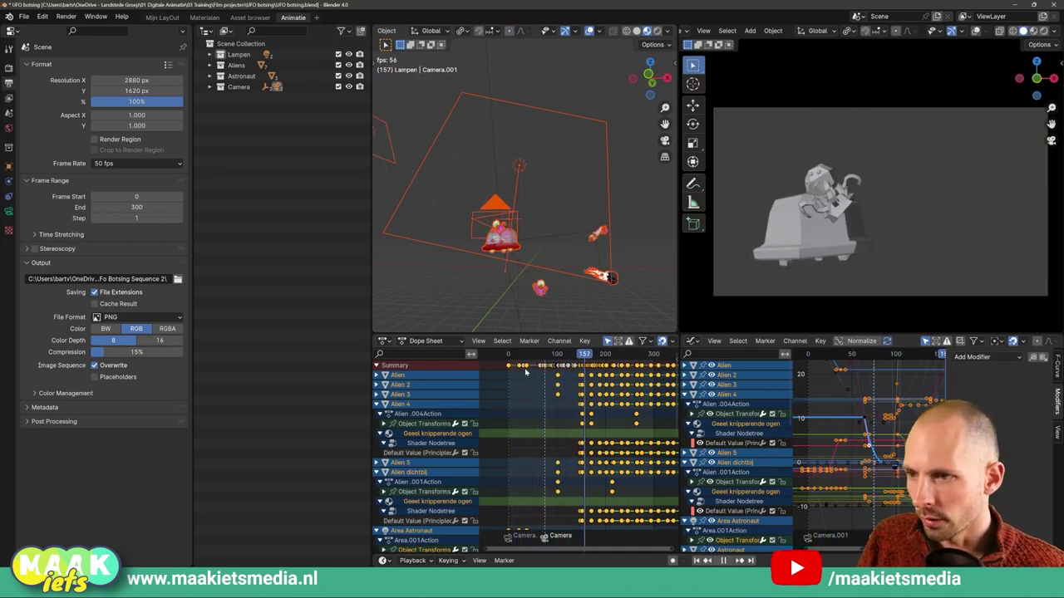
key(space)
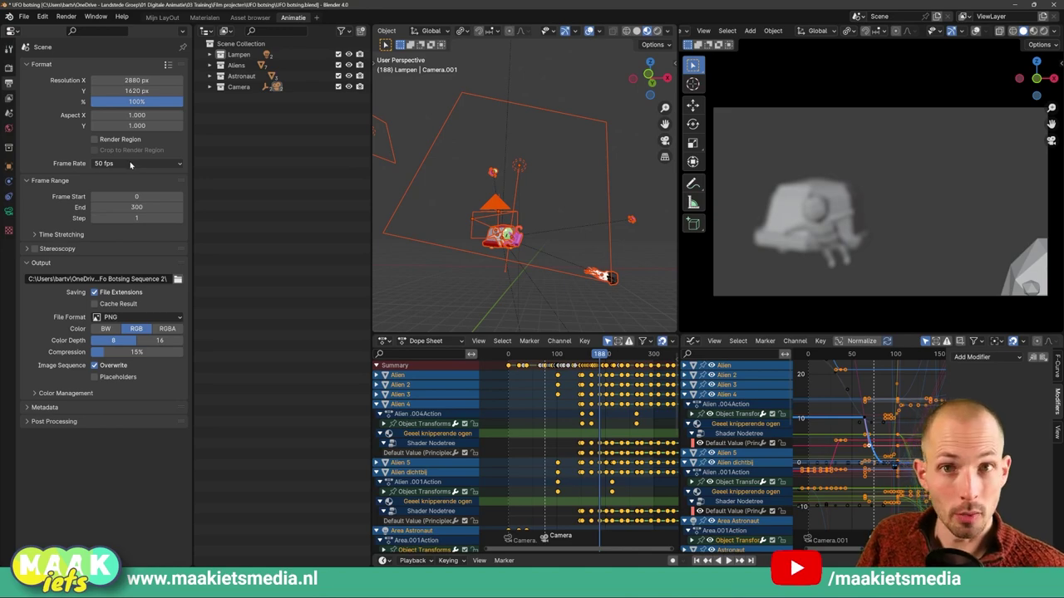
click(109, 164)
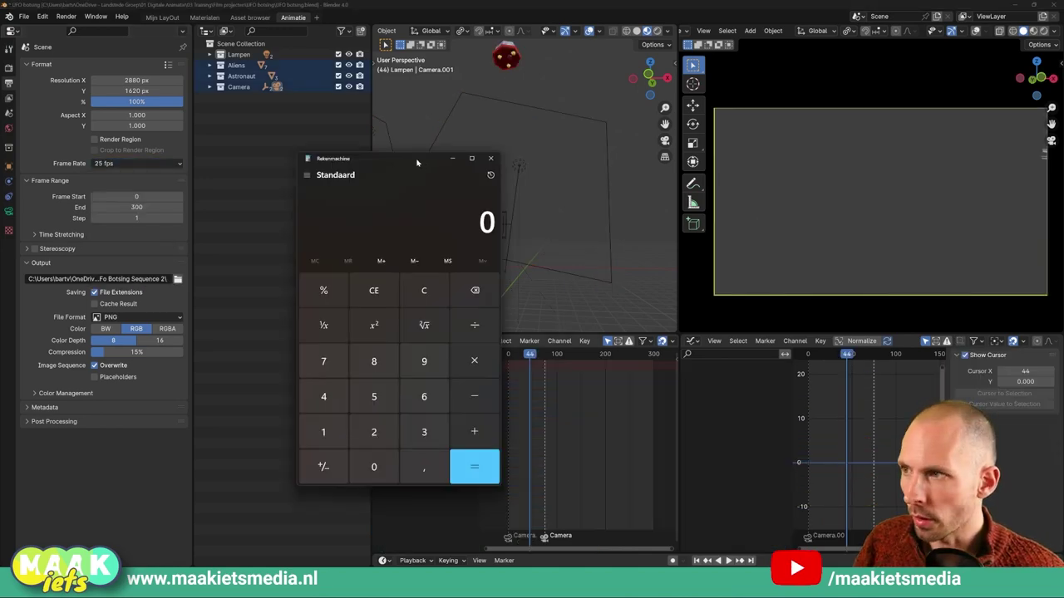
Step: Calculate 300 ÷ 25 = 12 in Calculator
drag(417, 162, 385, 150)
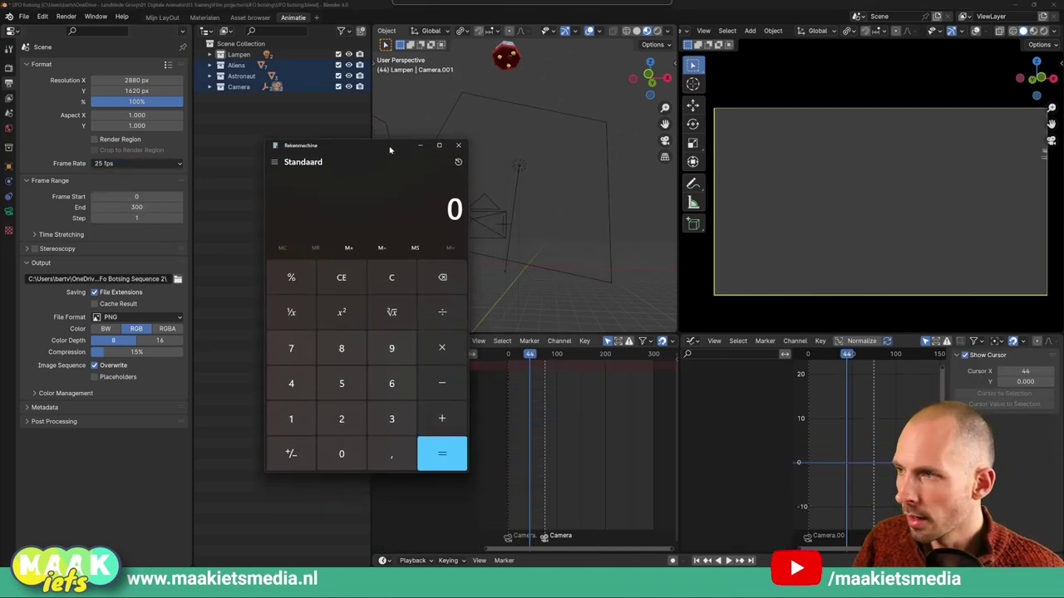
click(404, 418)
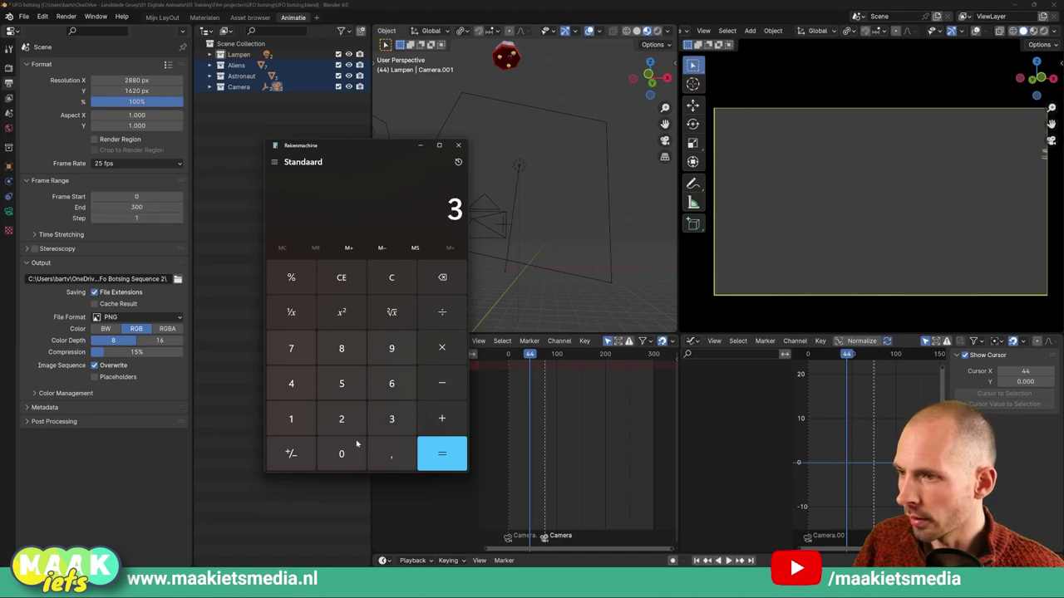
double_click(349, 449)
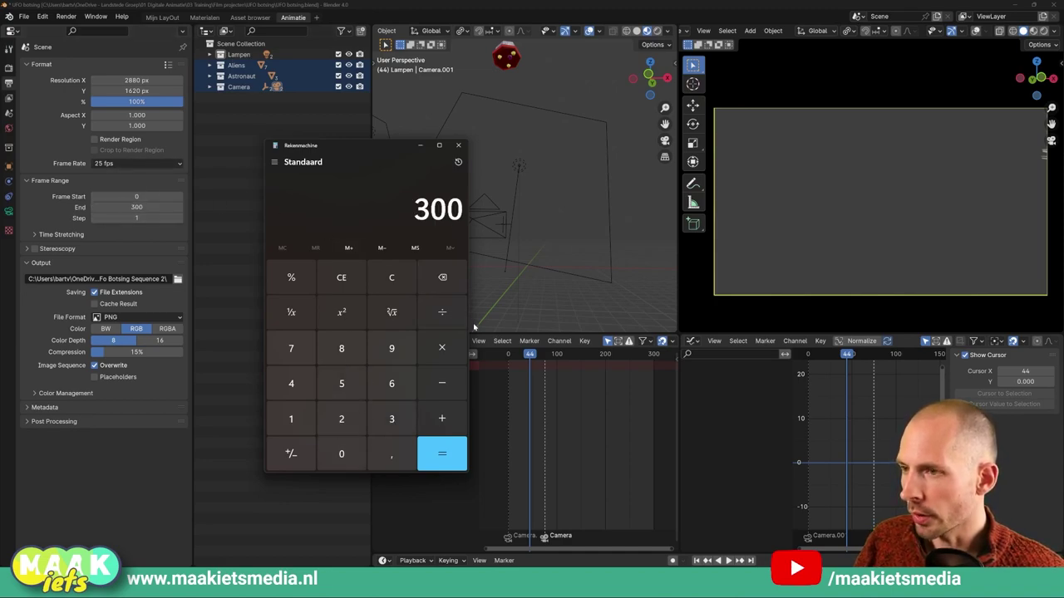
click(444, 311)
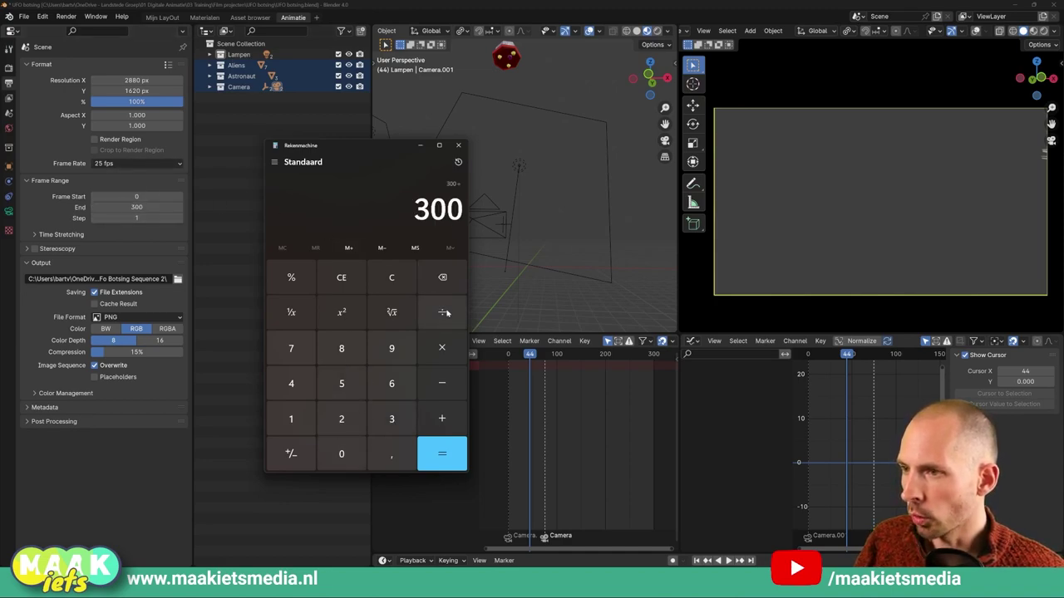
click(341, 419)
click(341, 383)
click(442, 454)
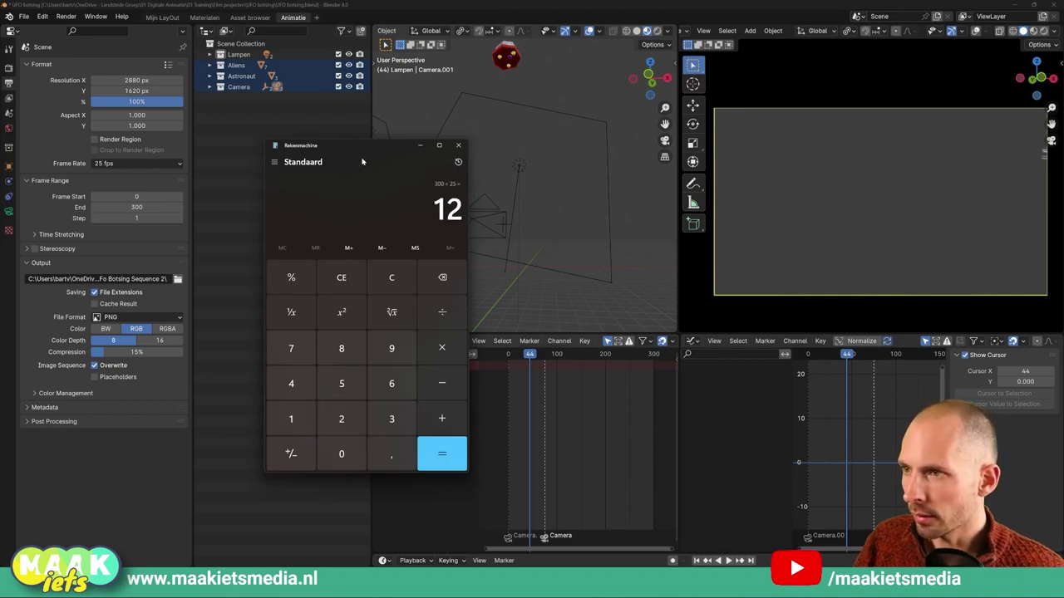
Step: Calculate 300 ÷ 50 = 6, then close Calculator
drag(374, 151, 359, 168)
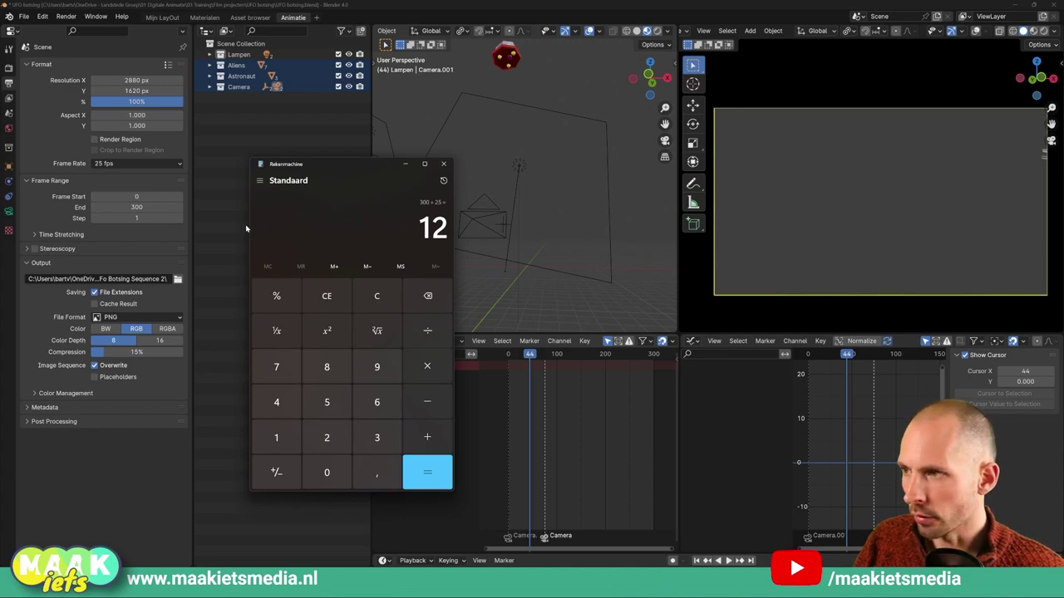
click(376, 437)
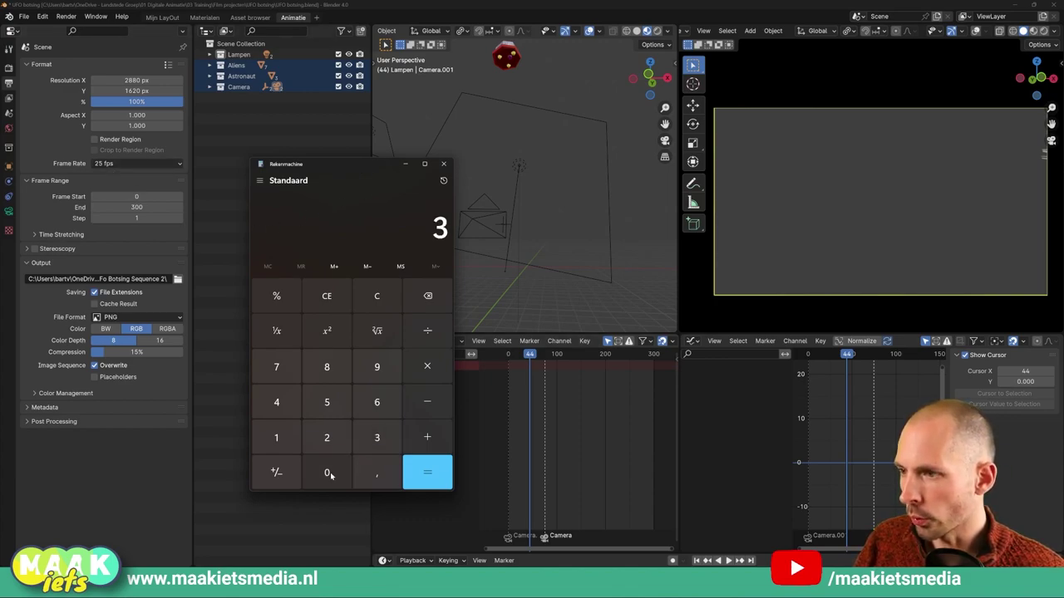
click(329, 473)
click(329, 474)
click(427, 331)
click(327, 402)
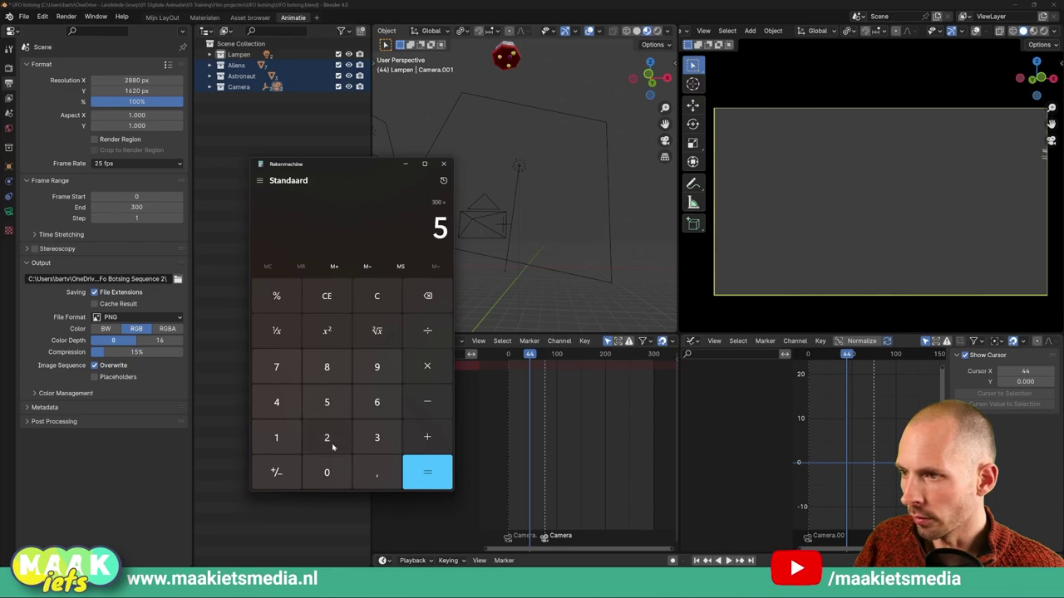
click(326, 472)
click(424, 472)
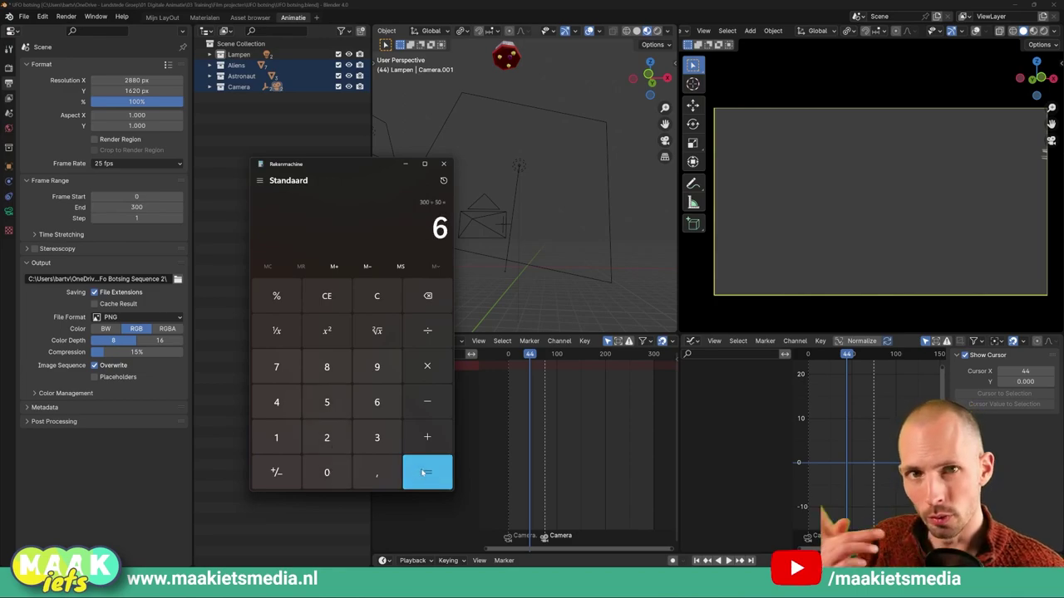
click(443, 165)
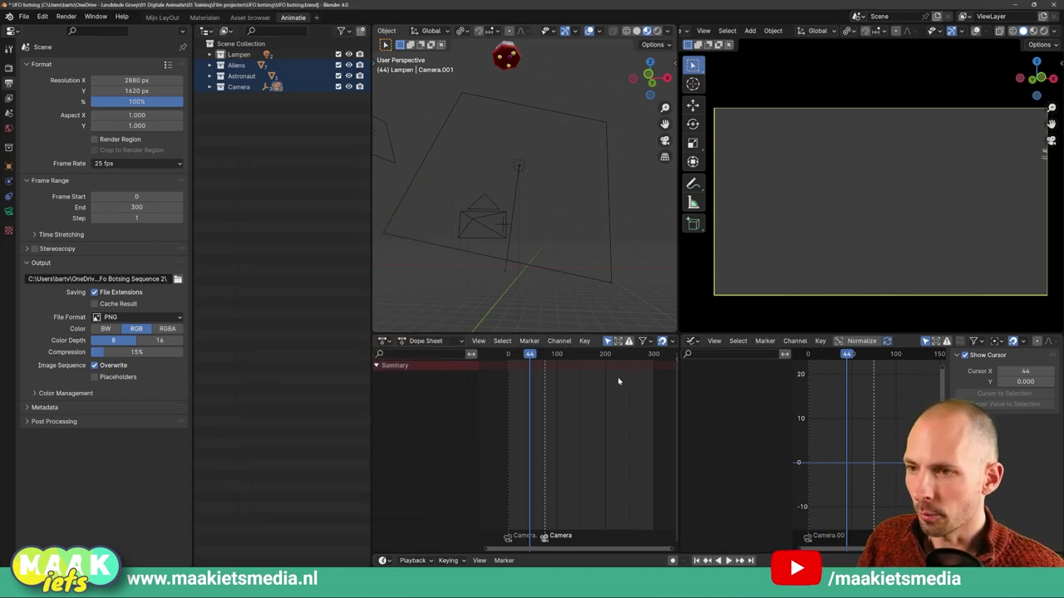
Step: Play the UFO animation and keep the resolution at 2880 × 1620 px
key(space)
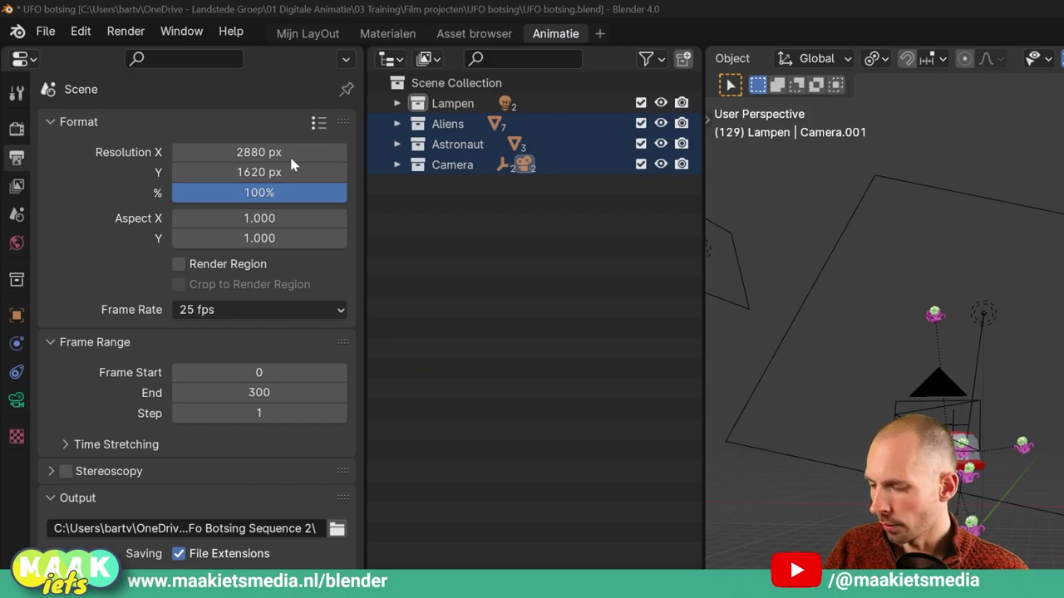
click(290, 157)
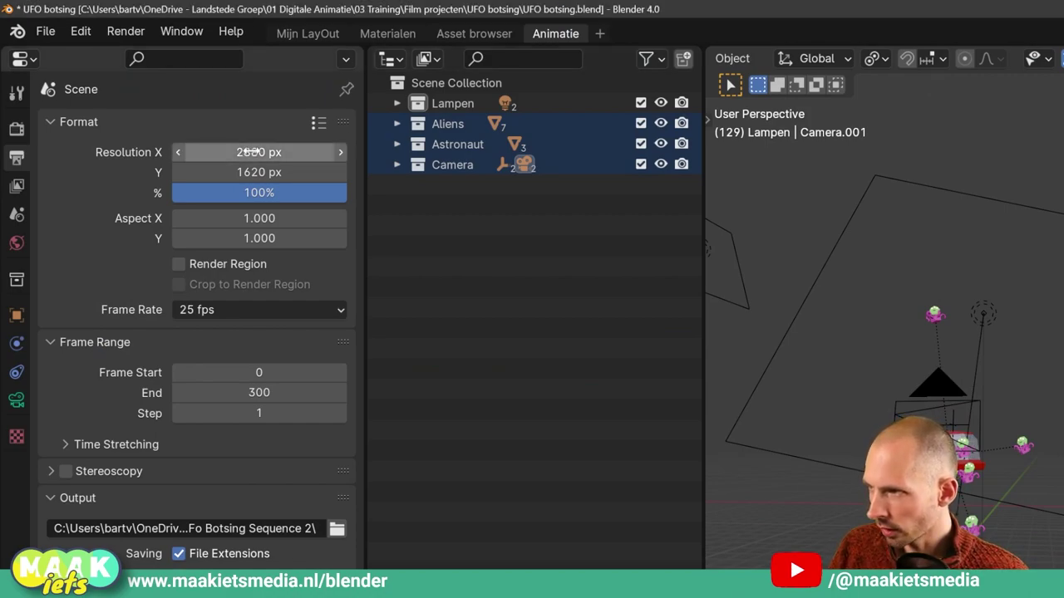
key(Tab)
key(Return)
click(259, 153)
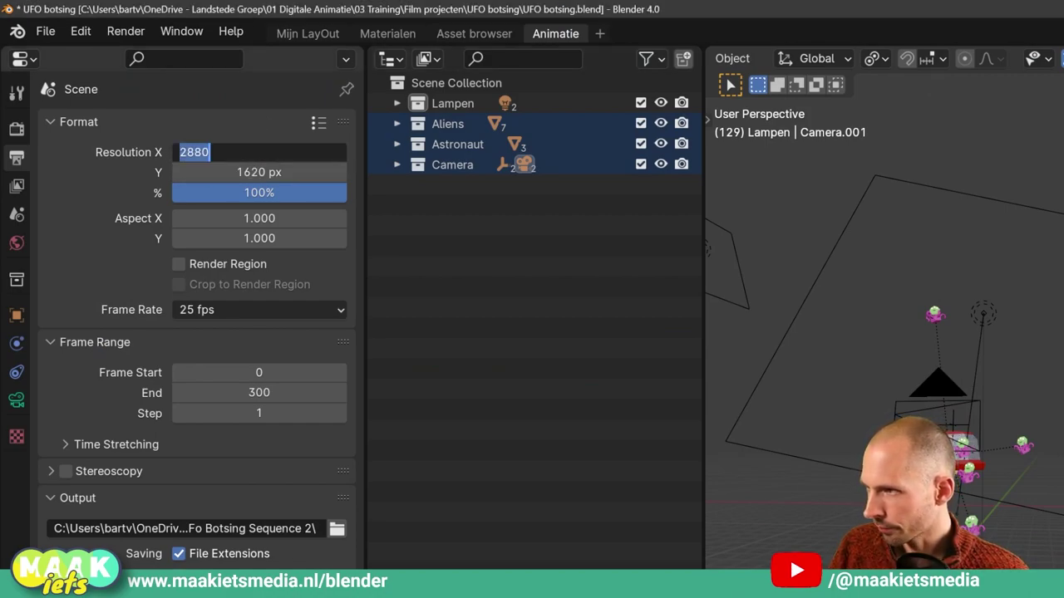
key(Return)
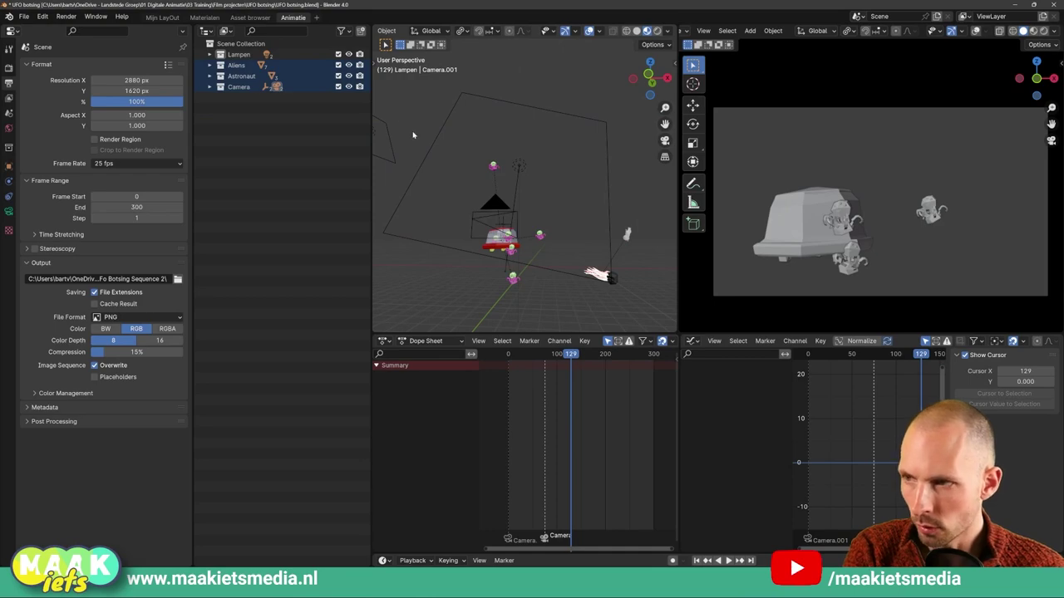
drag(714, 108, 1050, 297)
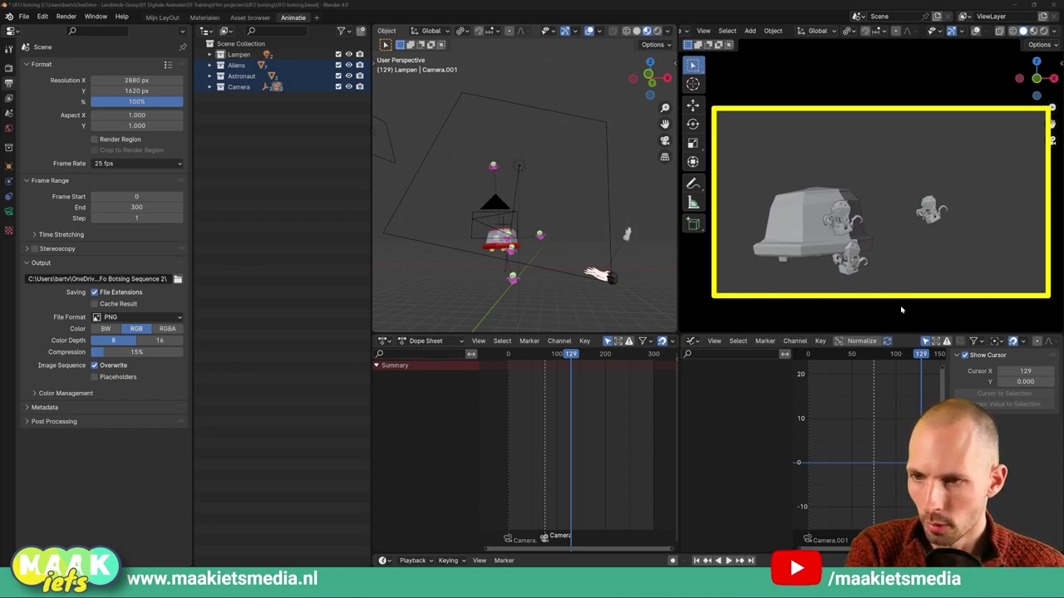
drag(745, 285, 1005, 282)
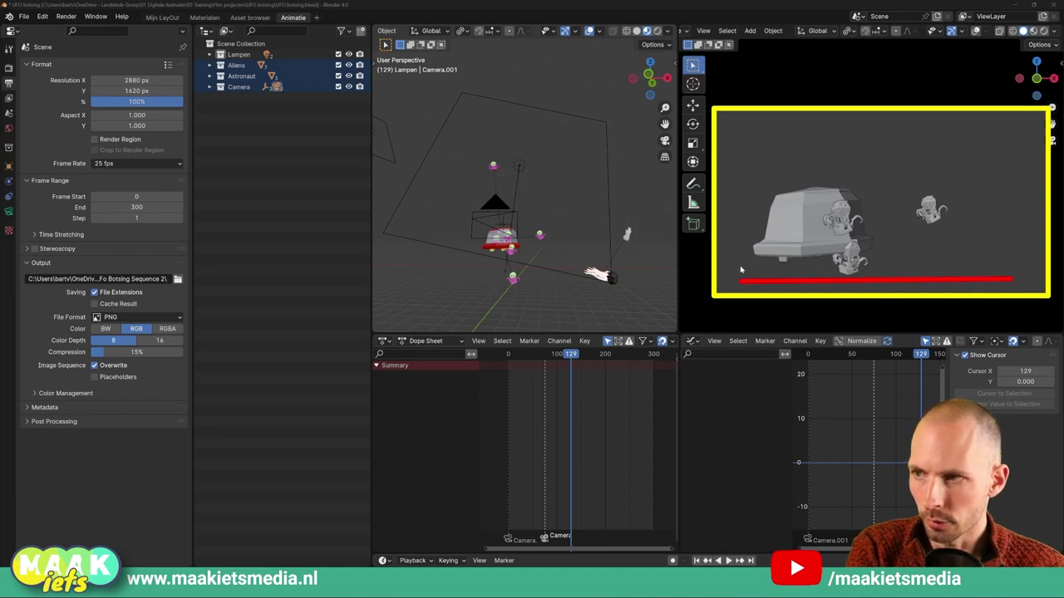
drag(740, 269, 743, 134)
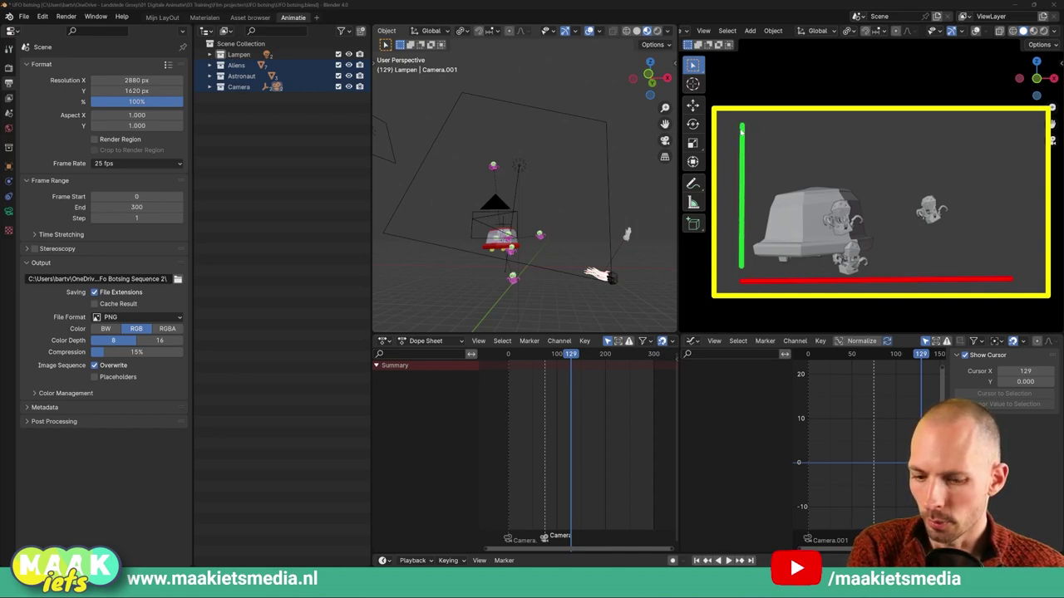
key(Escape)
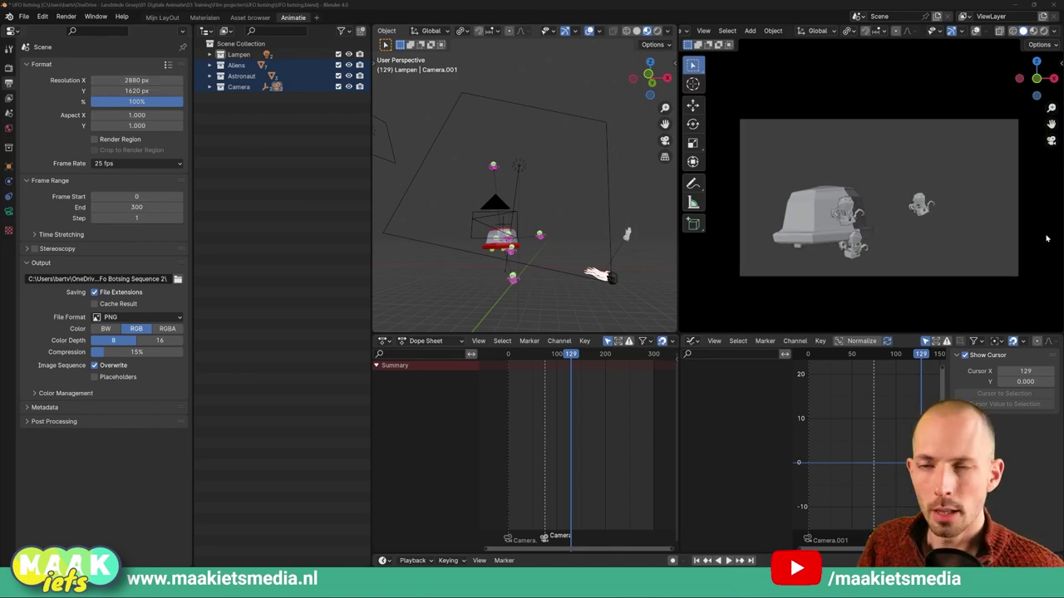
Step: Set Resolution X to 1920 and Resolution Y to 1080
click(137, 80)
text(1922)
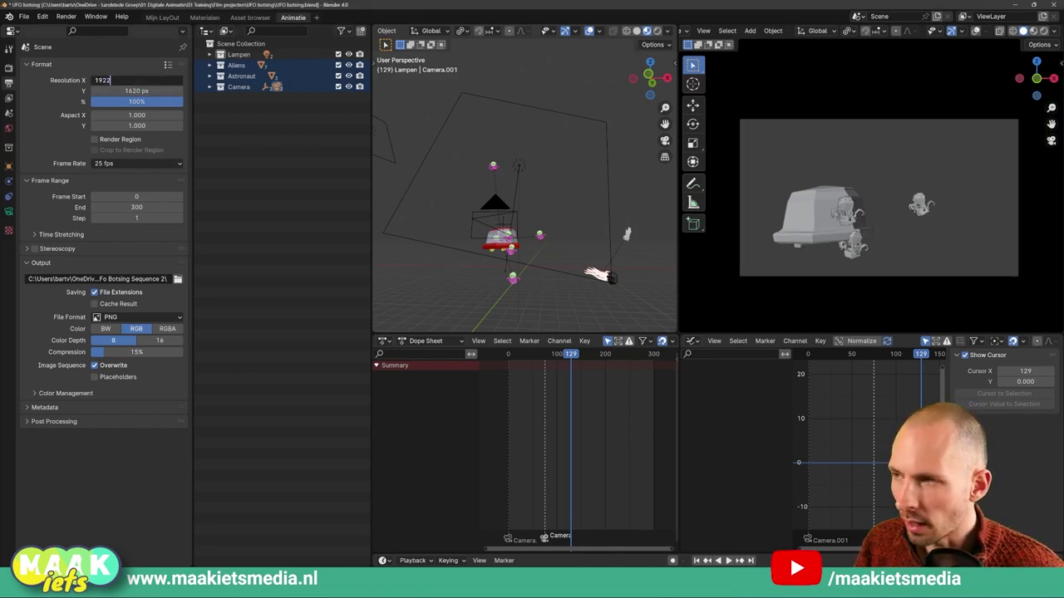
key(BackSpace)
text(0)
key(Return)
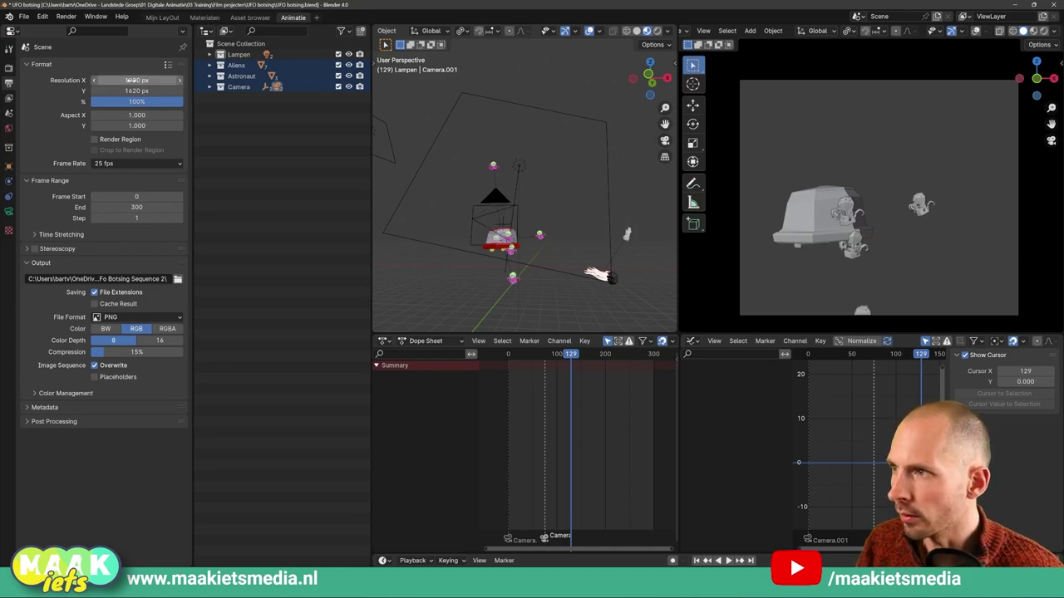
click(137, 91)
text(80)
key(Return)
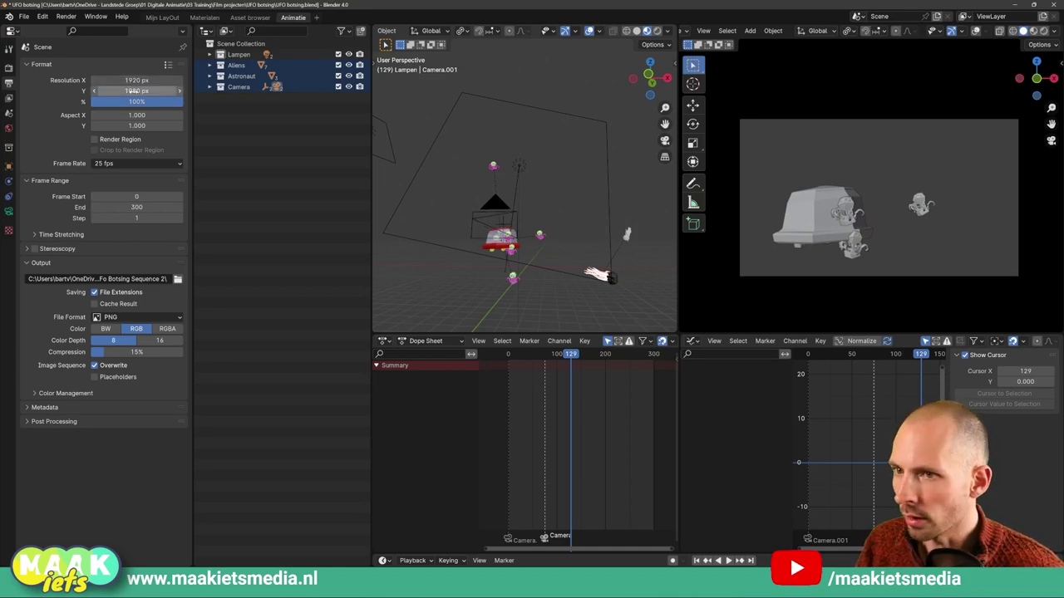
Step: Drag the height to preview aspect changes, then restore it to 1080
scroll(847, 173, up, 1)
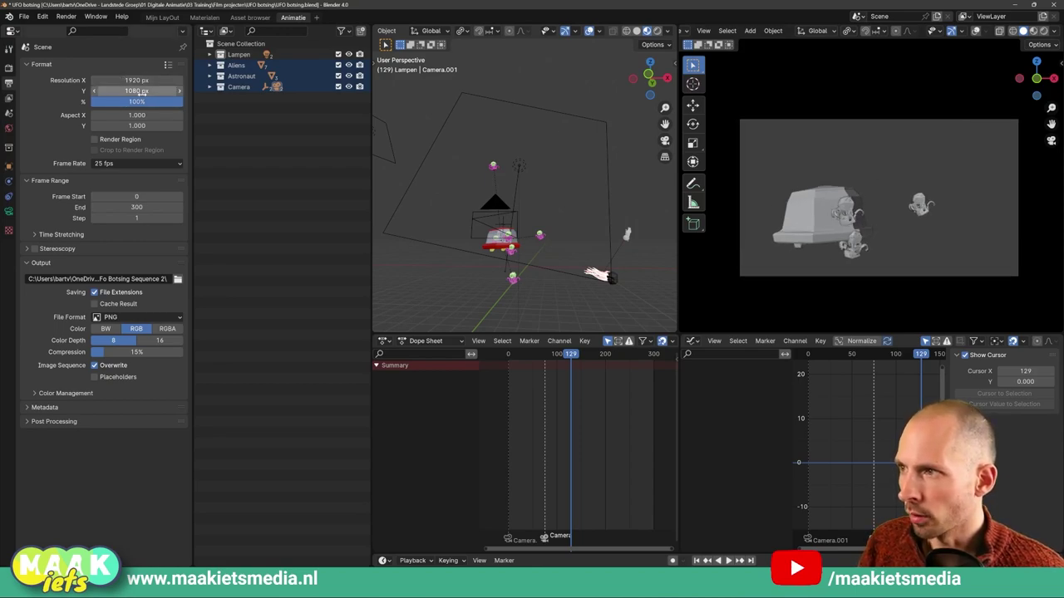
mouse_move(133, 91)
mouse_down()
mouse_move(70, 91)
mouse_move(142, 91)
mouse_up()
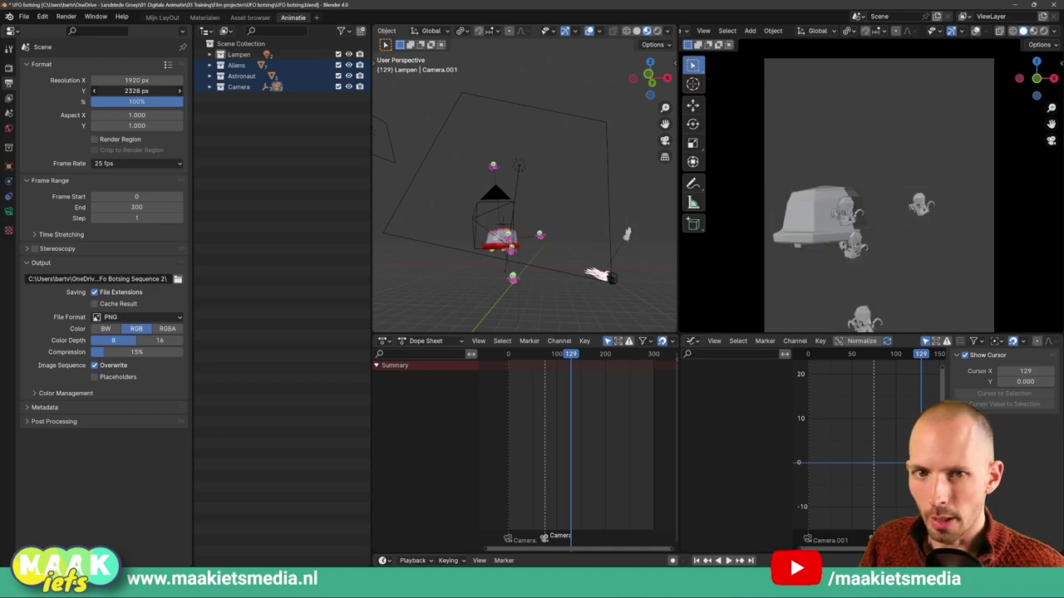
click(130, 91)
text(1080)
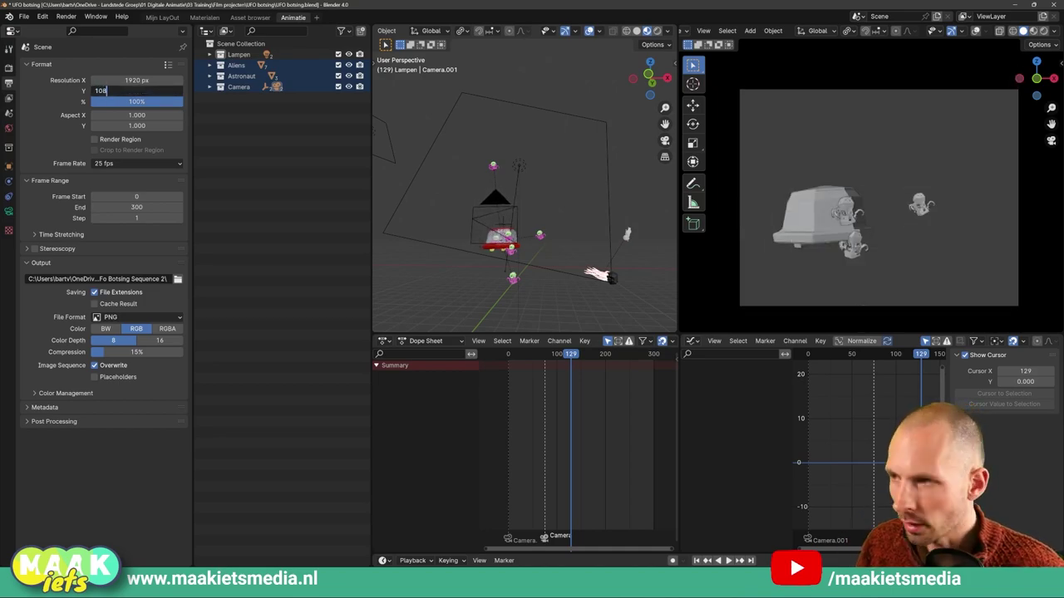
key(Return)
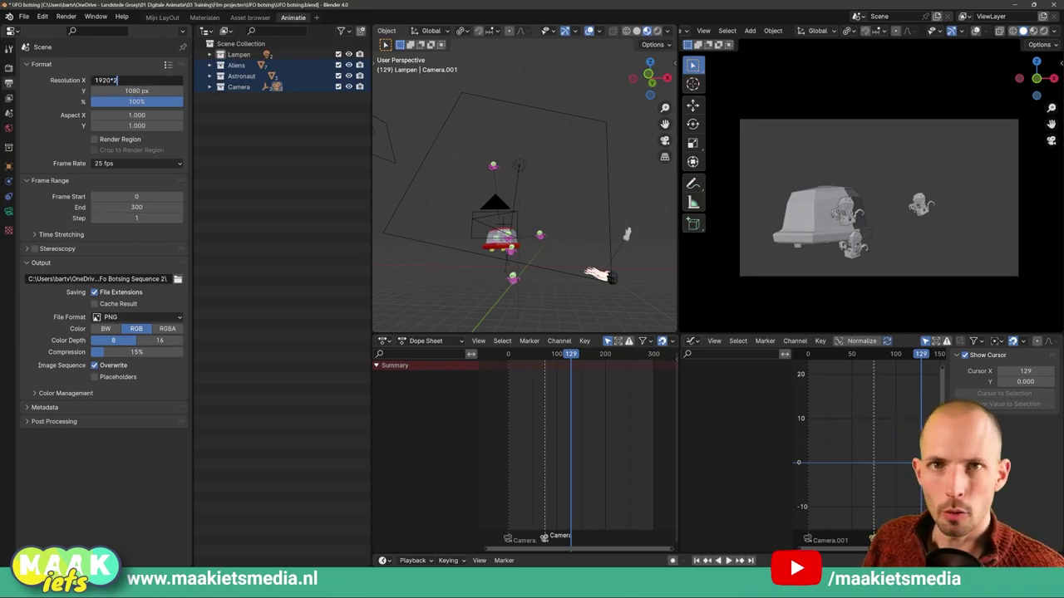
Step: Double the resolution to 3840 × 2160, then halve it back to 1920 × 1080
key(Tab)
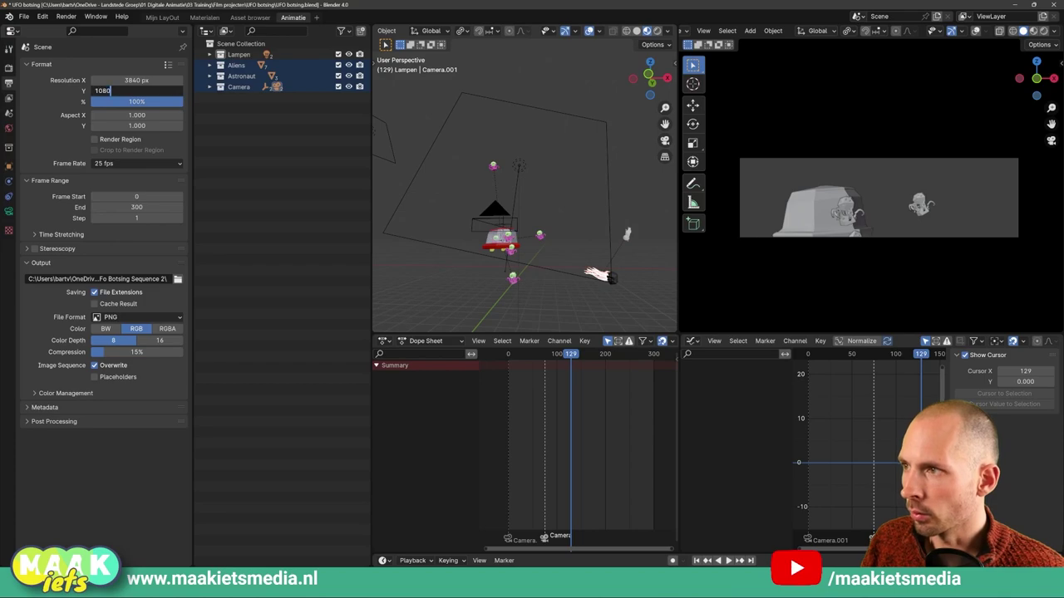
text(2)
key(Return)
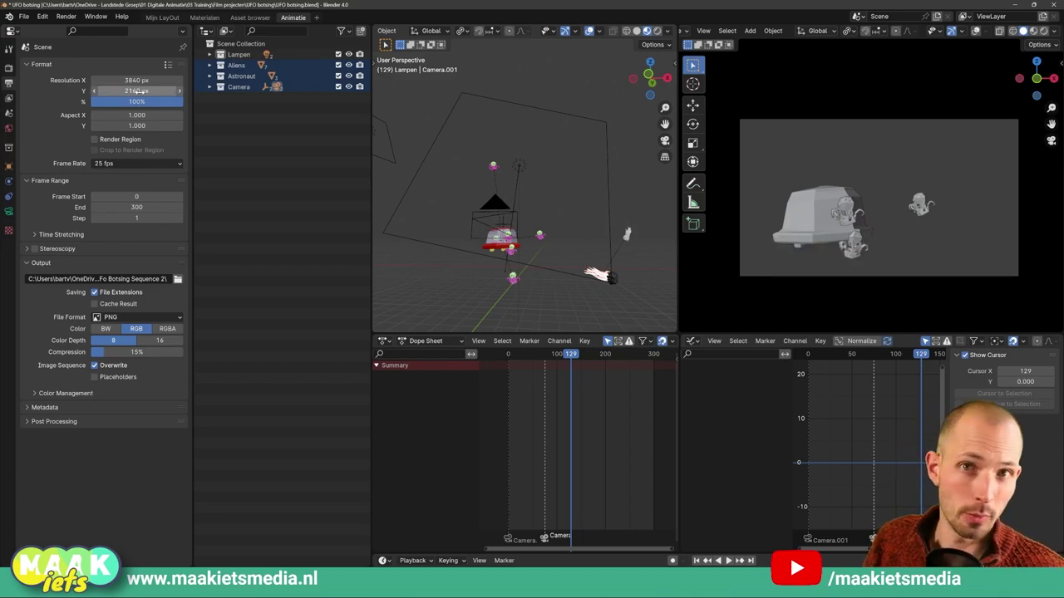
click(135, 79)
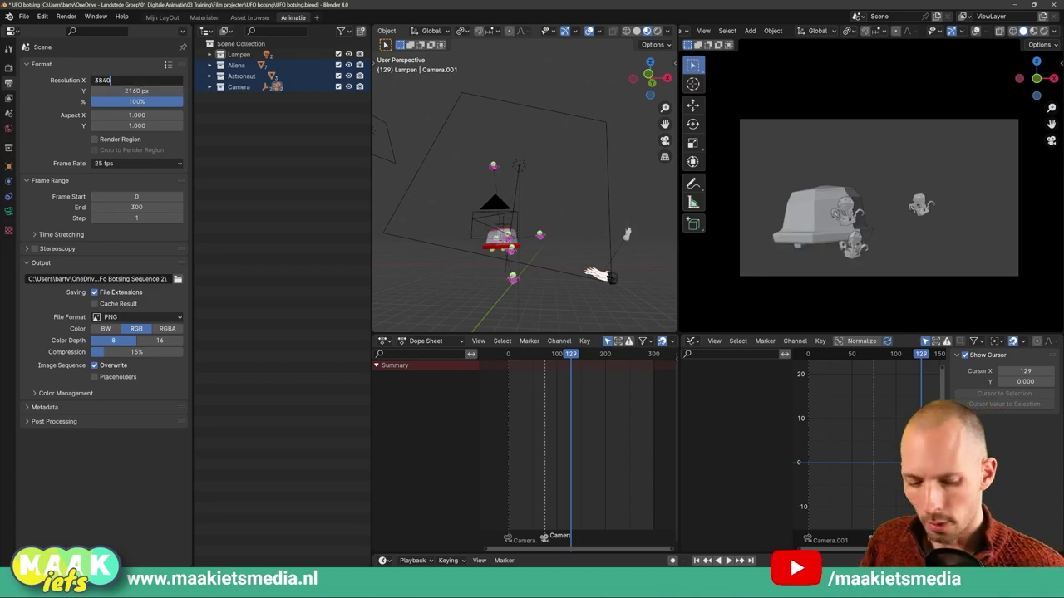
text(*0.5)
key(Tab)
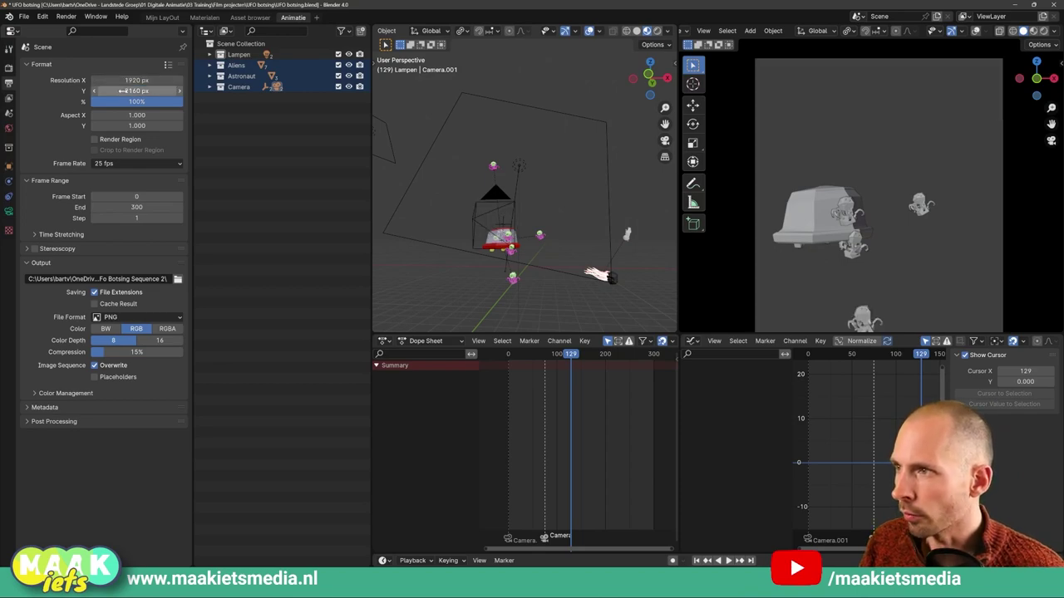
text(/2)
key(Return)
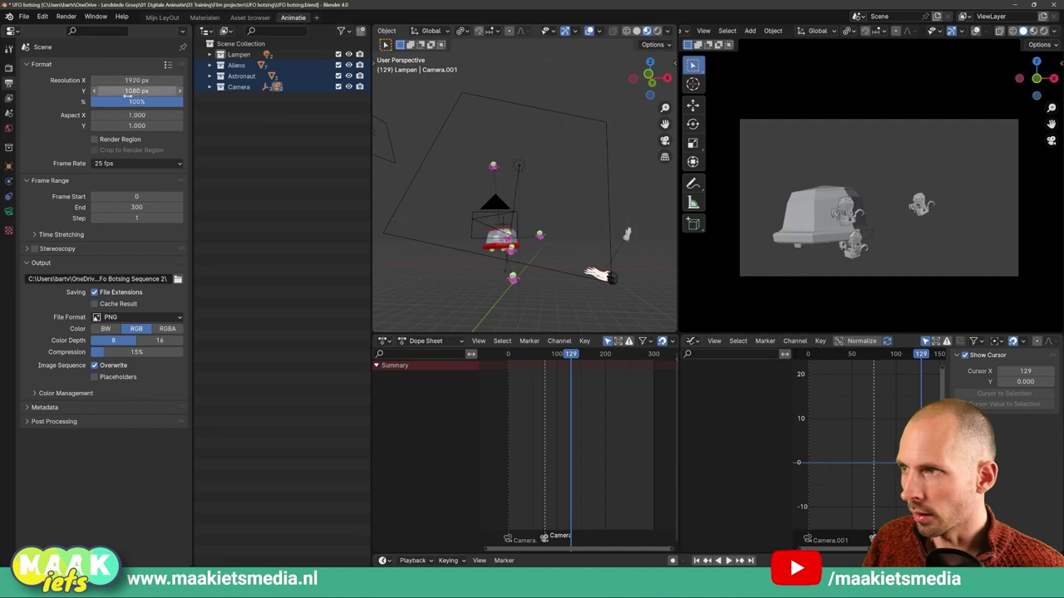
Step: Scale the resolution to 2880 × 1620, then drag the height to 1484 to compare
click(129, 81)
text(*1.5)
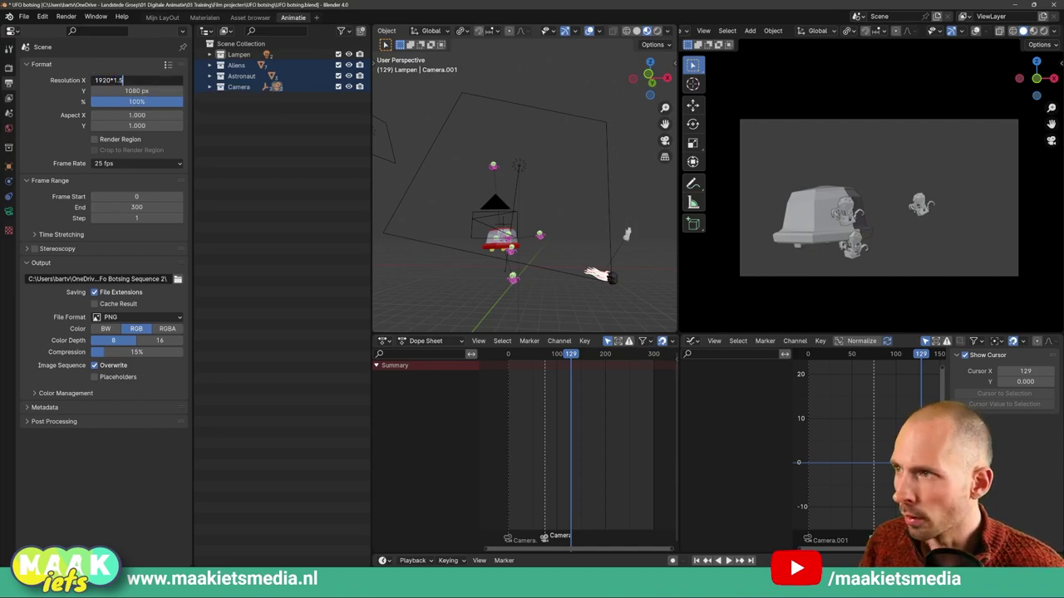
key(Return)
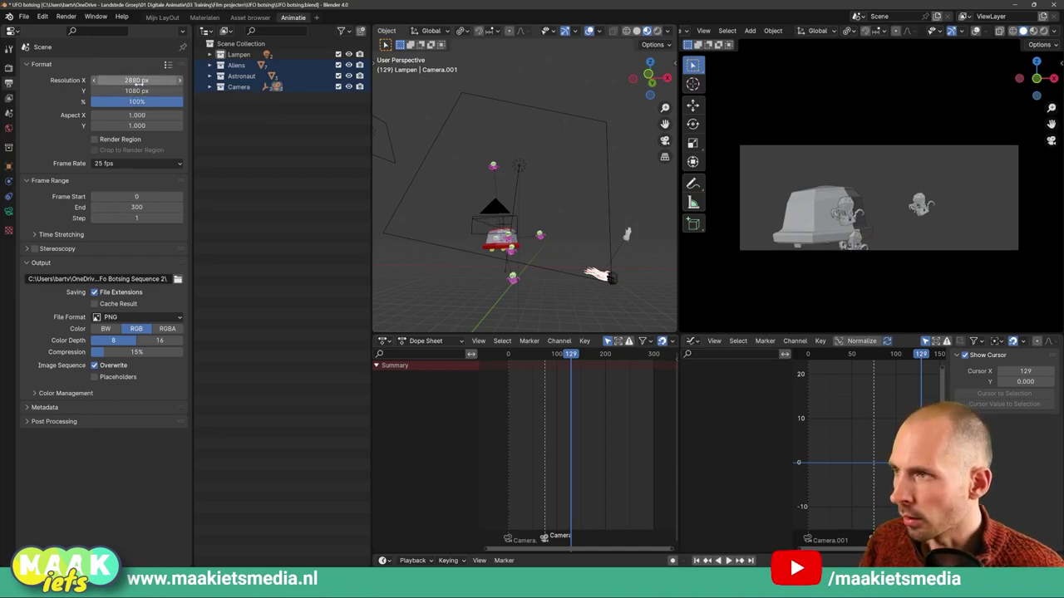
click(133, 90)
text(*1.5)
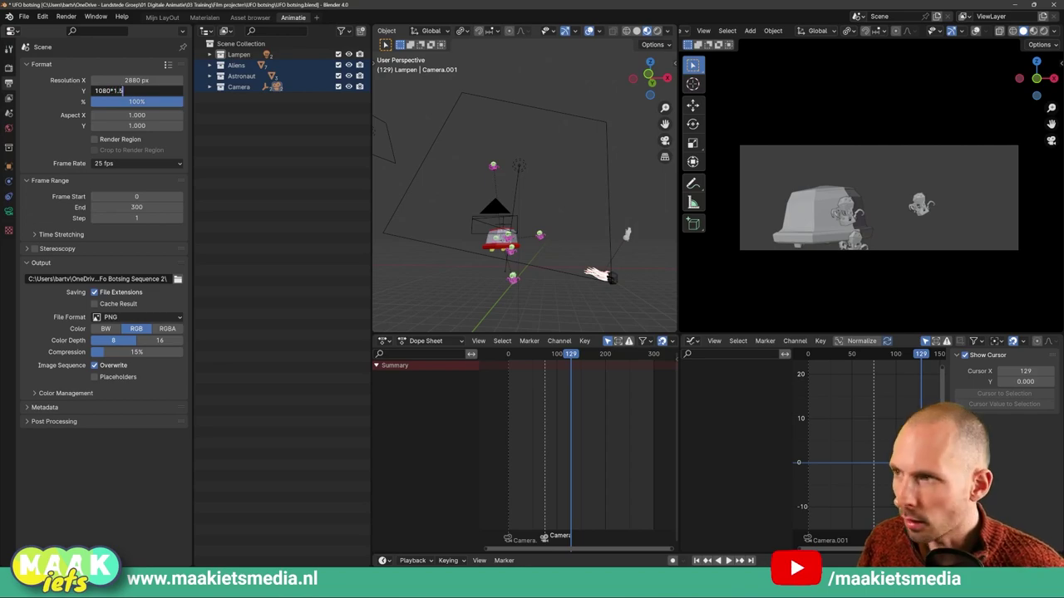
key(Return)
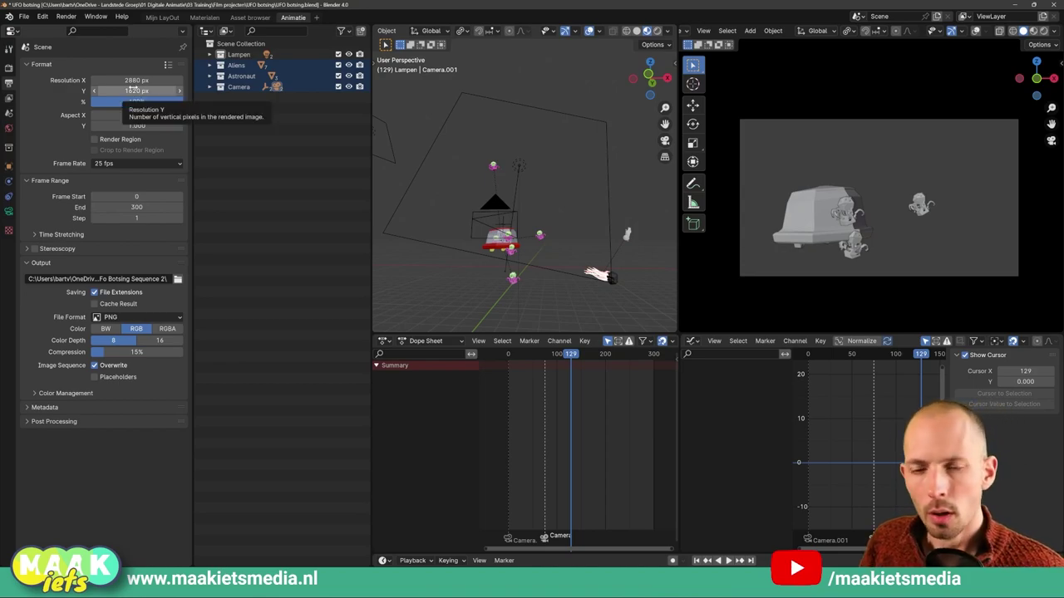
mouse_move(133, 90)
mouse_down()
mouse_move(83, 90)
mouse_move(175, 90)
mouse_move(108, 90)
mouse_move(139, 89)
mouse_up()
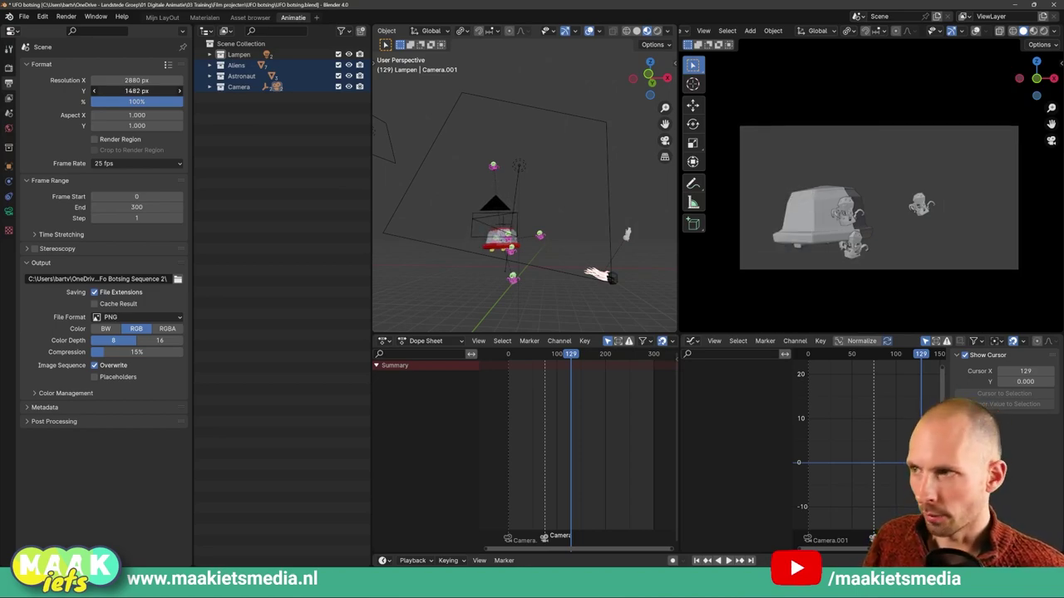
click(136, 80)
text(1920)
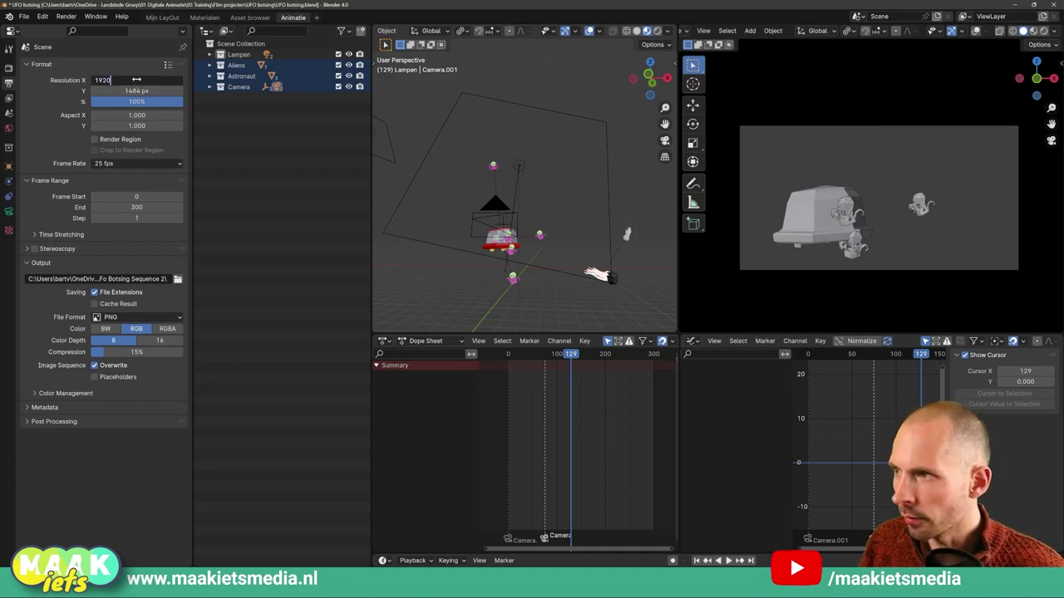
Step: Set the resolution to 1920 × 1080, then to 4096 × 1716
key(Tab)
text(1080)
key(Return)
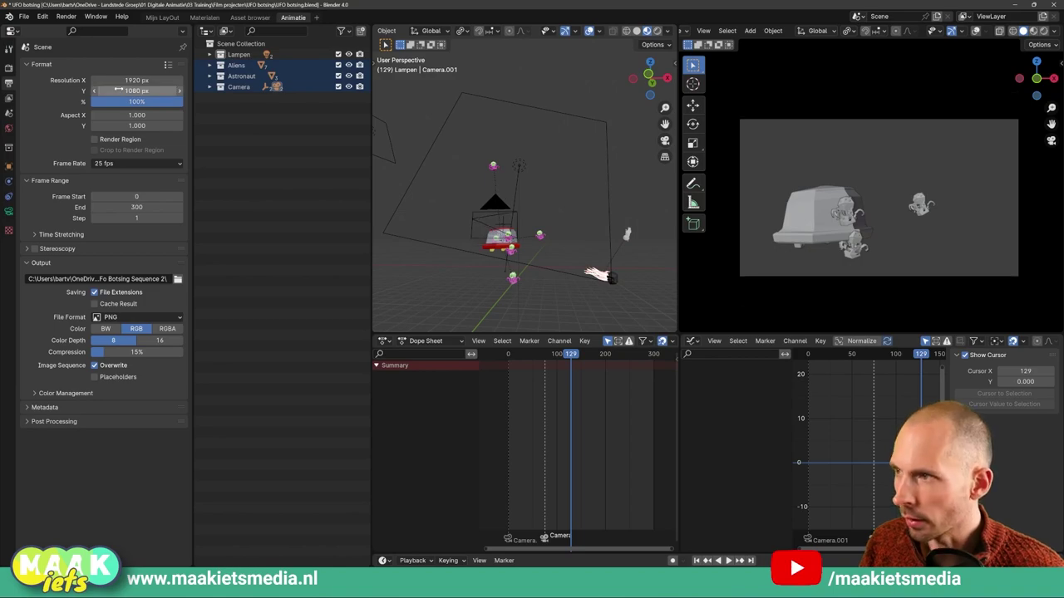
click(120, 80)
text(4096)
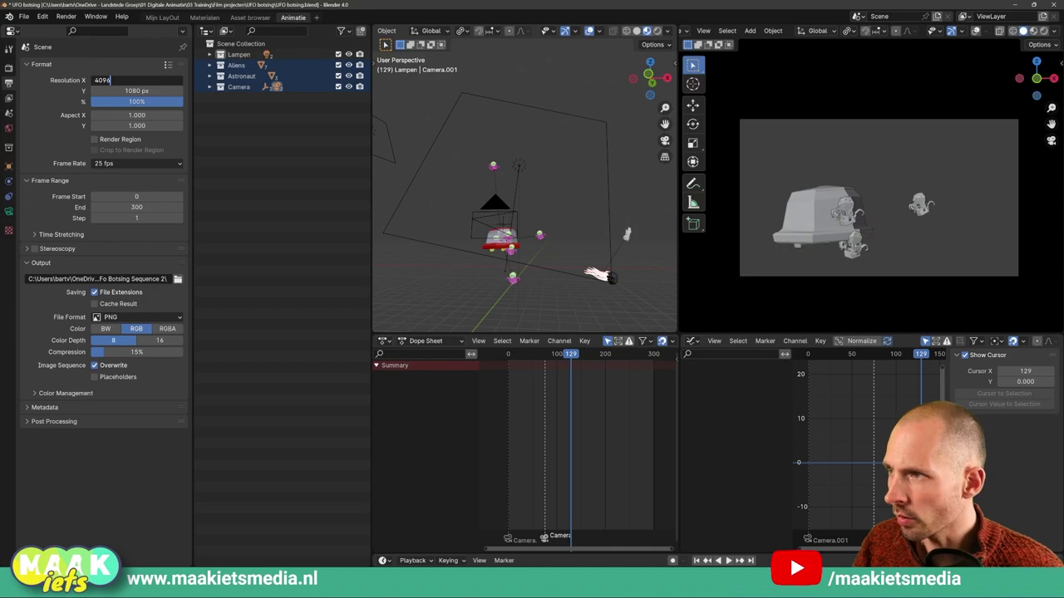
key(Tab)
text(1716)
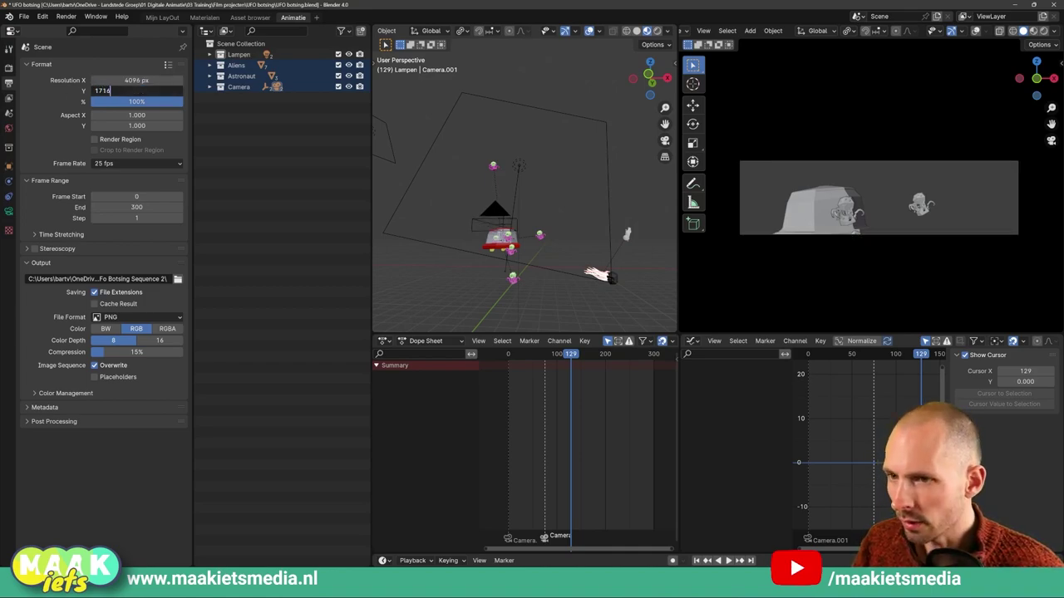
key(Return)
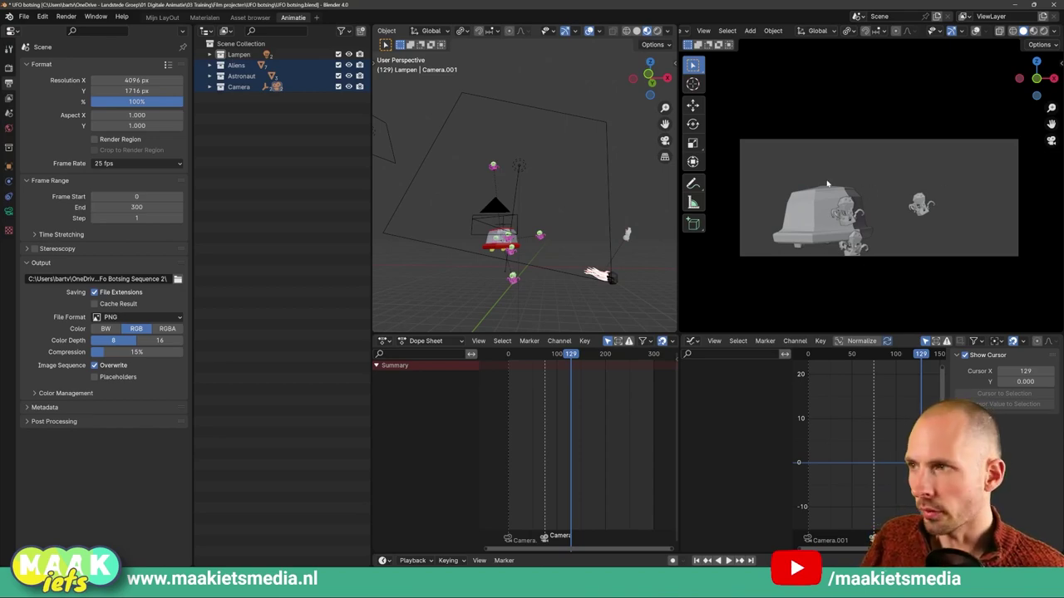
Step: Make the frame a square 2000 × 2000 and preview it in Rendered shading
click(128, 80)
text(2000)
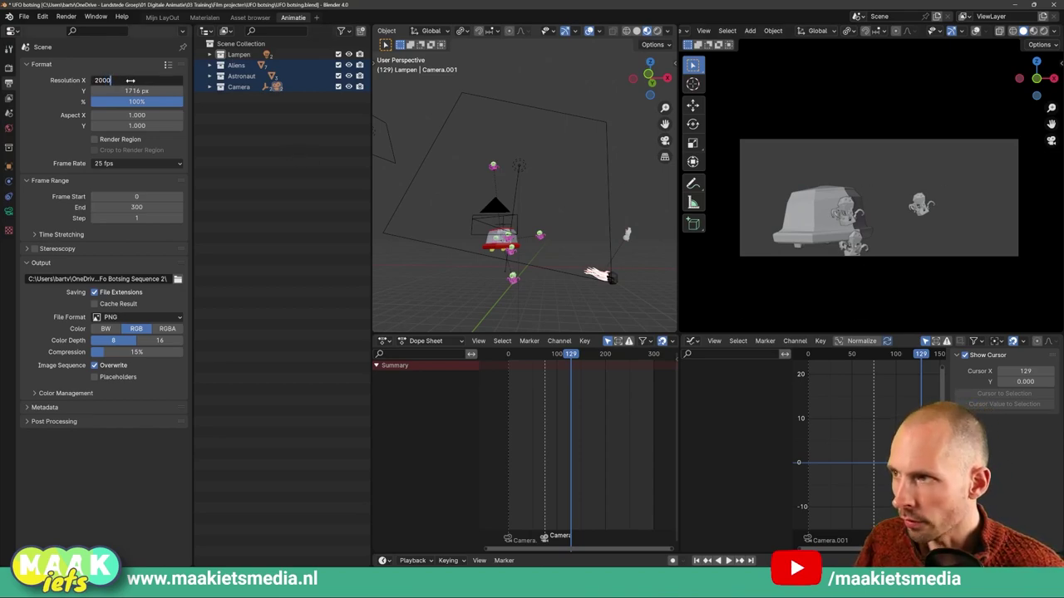
key(Return)
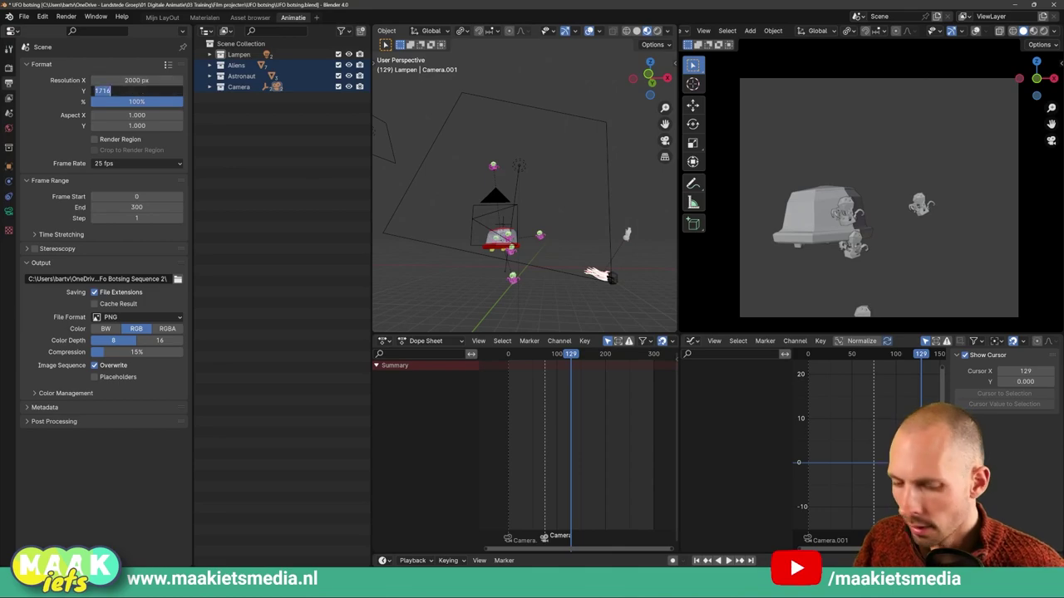
text(2000)
key(Return)
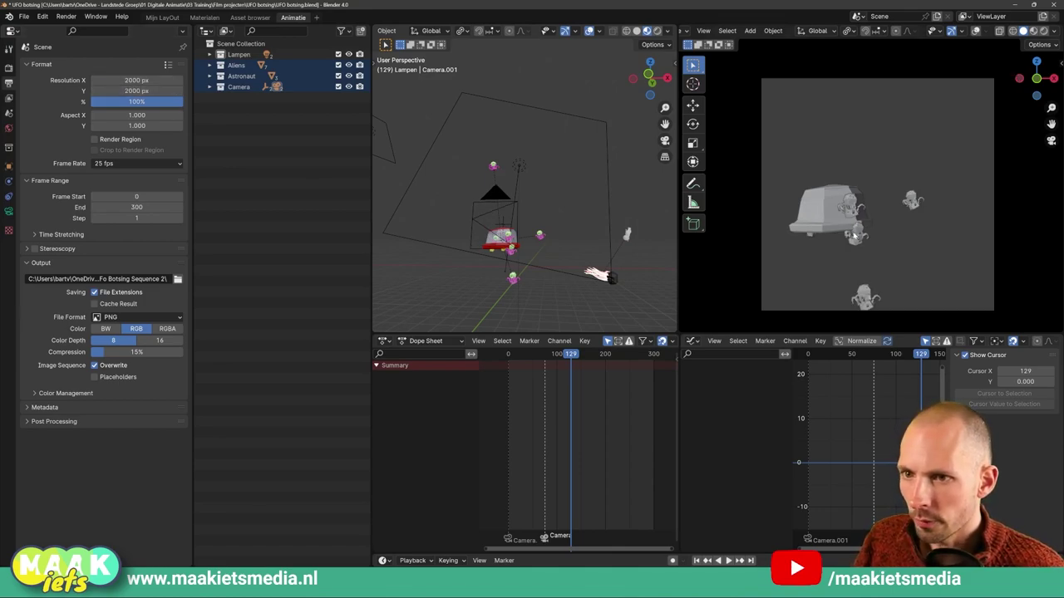
scroll(854, 235, up, 1)
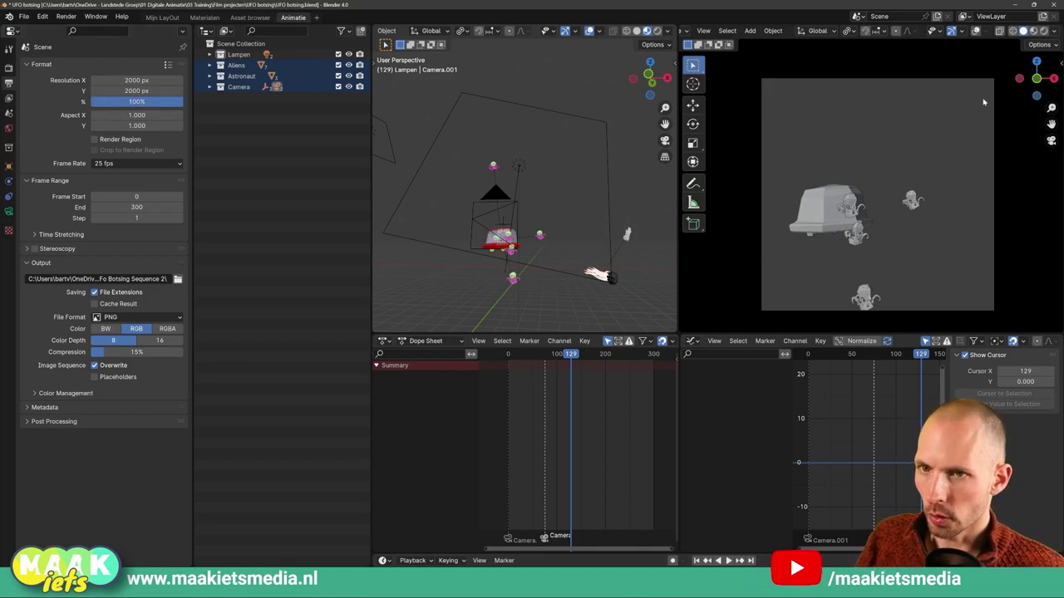
click(1034, 31)
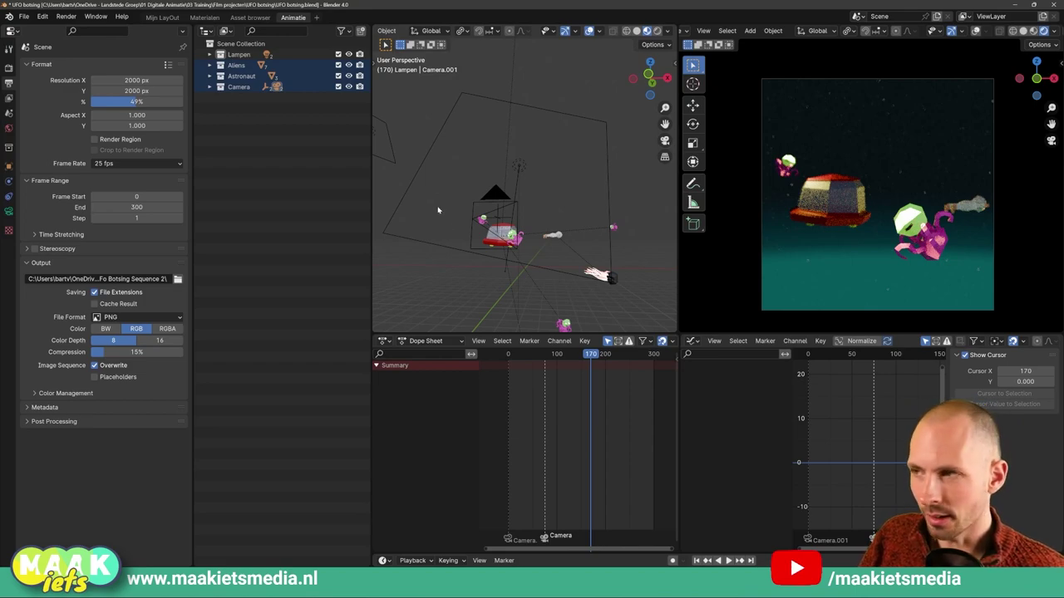
Step: Keep the width at 2000 and drag Resolution % down to 16%
click(133, 80)
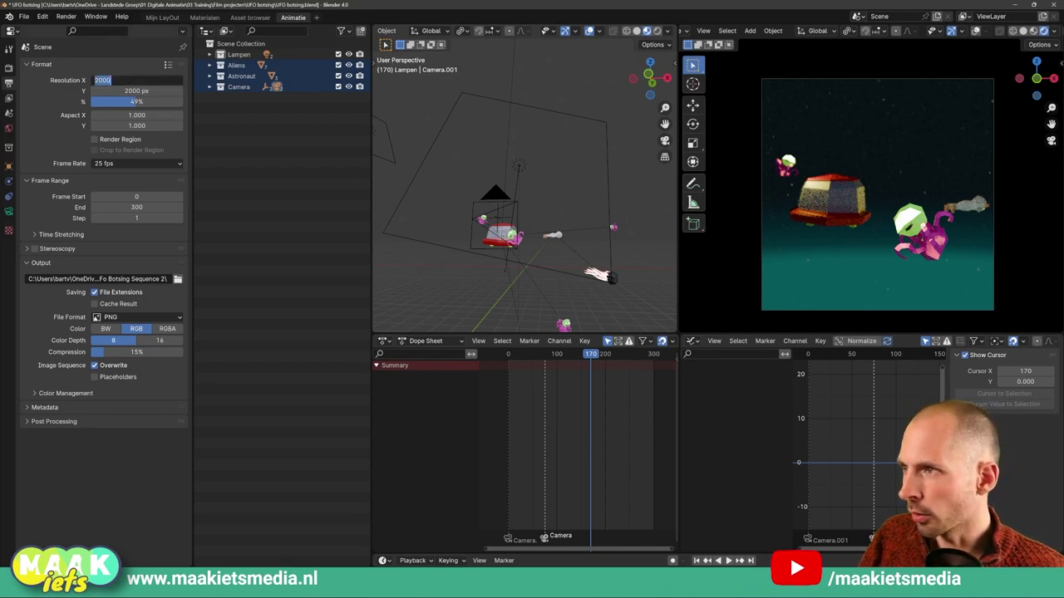
key(Return)
drag(133, 101, 125, 102)
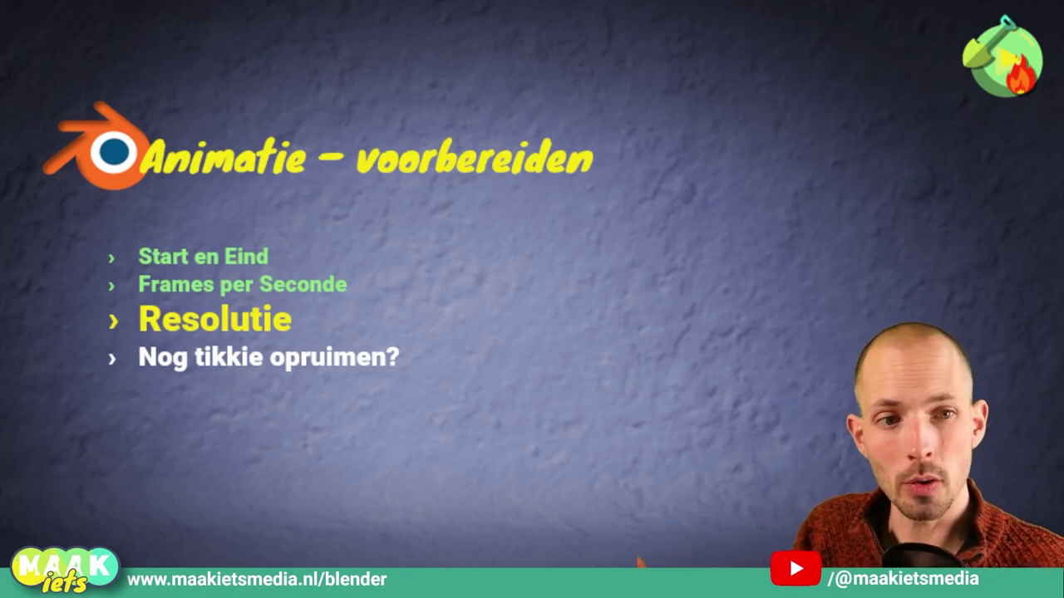
Step: Advance the slide from 'Resolutie' to the 'Nog tikkie opruimen?' bullet
click(637, 326)
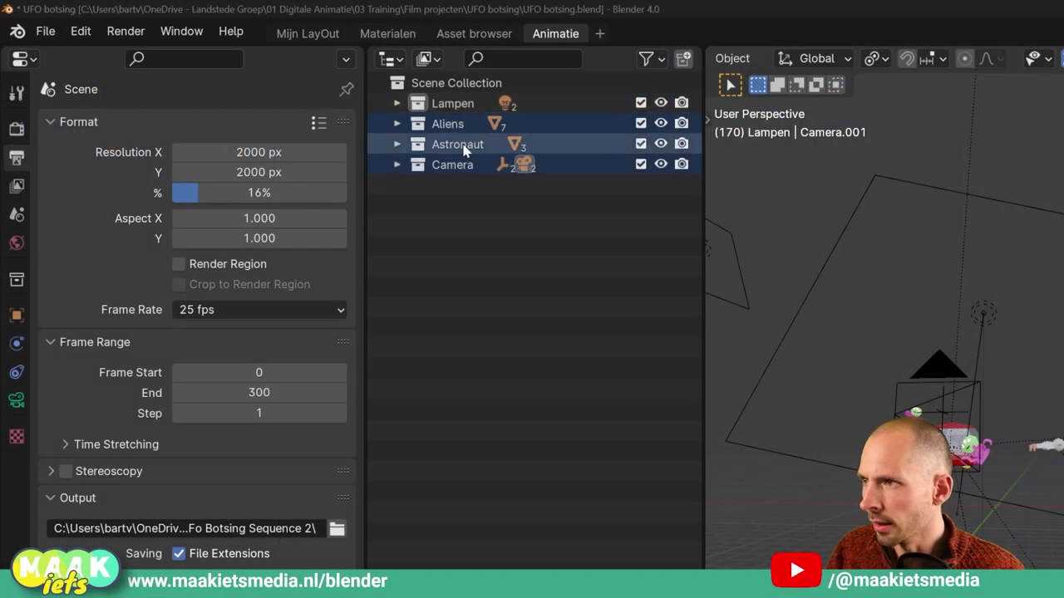
Step: Select the UFO and show its material list, with Geel.002 using a Principled BSDF
click(926, 404)
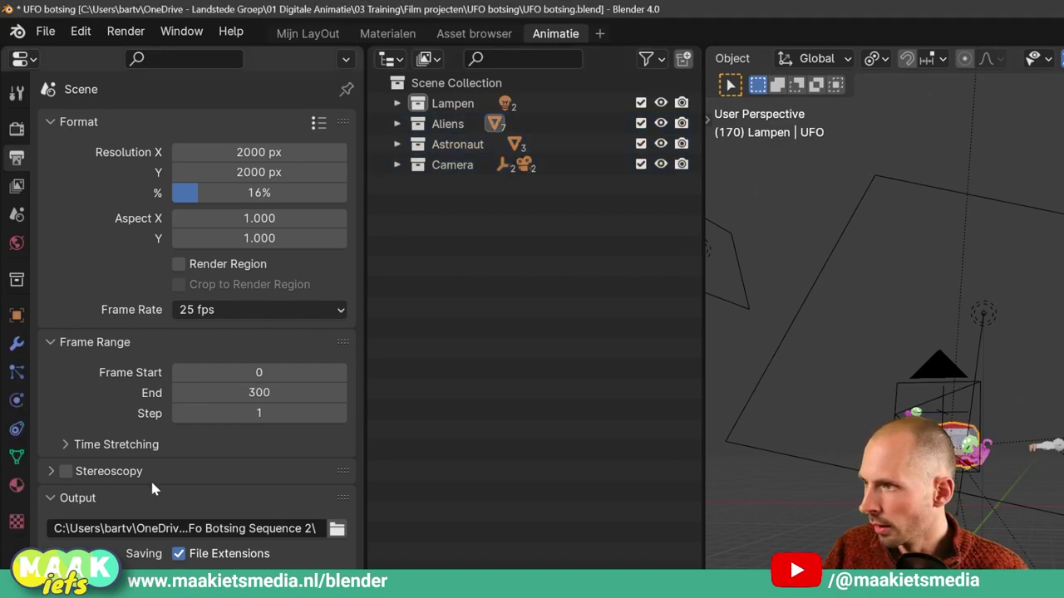
click(18, 487)
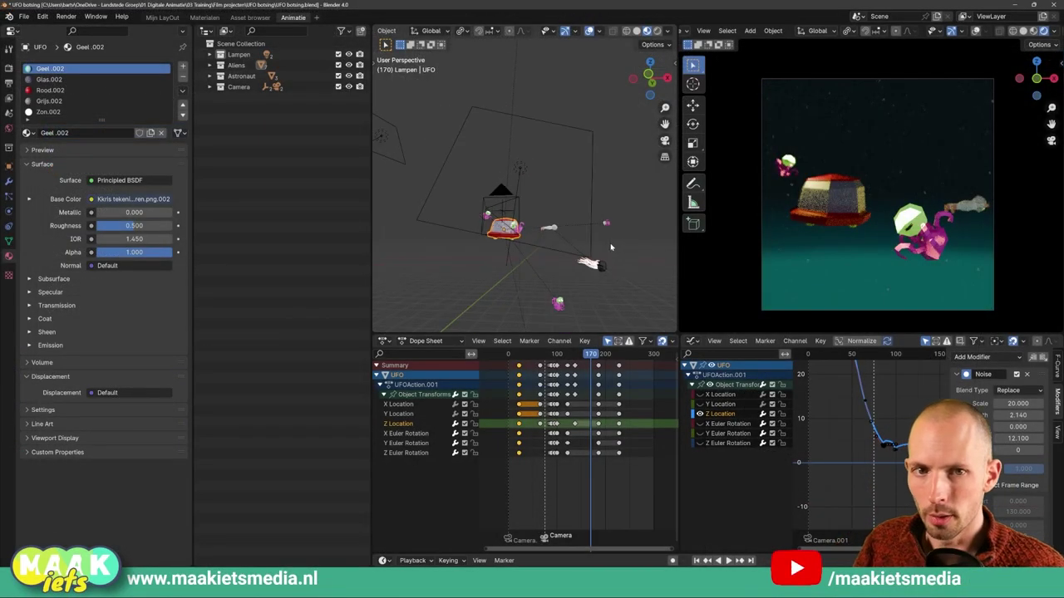
middle_drag(611, 247, 575, 256)
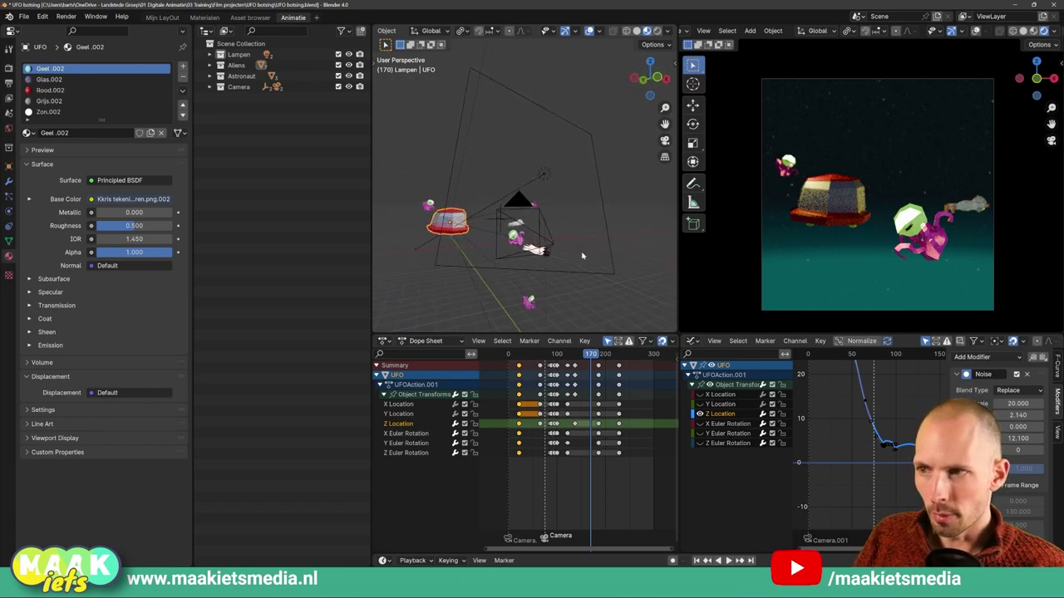